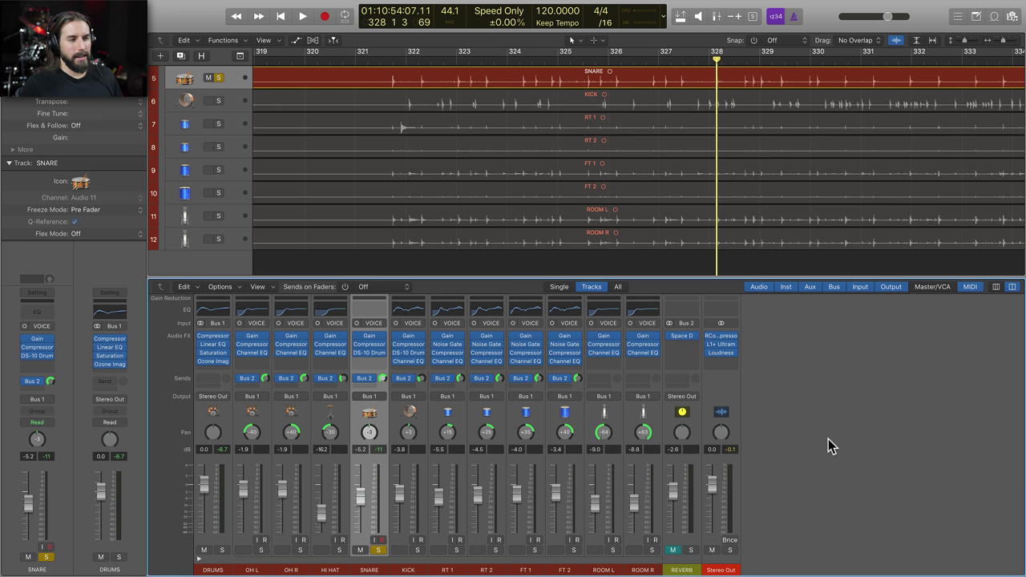
Step: Play the snare briefly, then insert a mono Channel EQ on the SNARE channel
key("space")
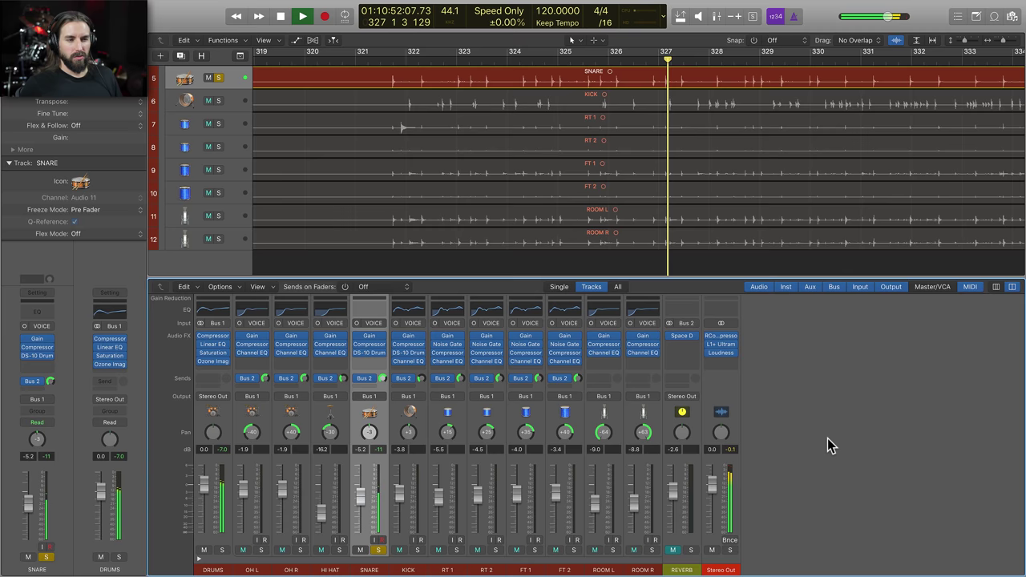
key("space")
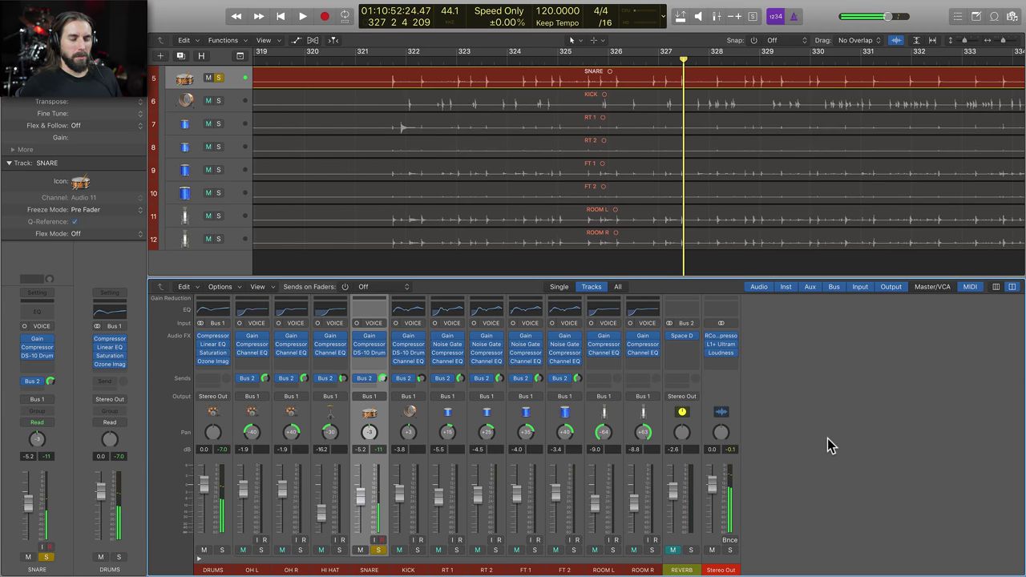
left_click(365, 362)
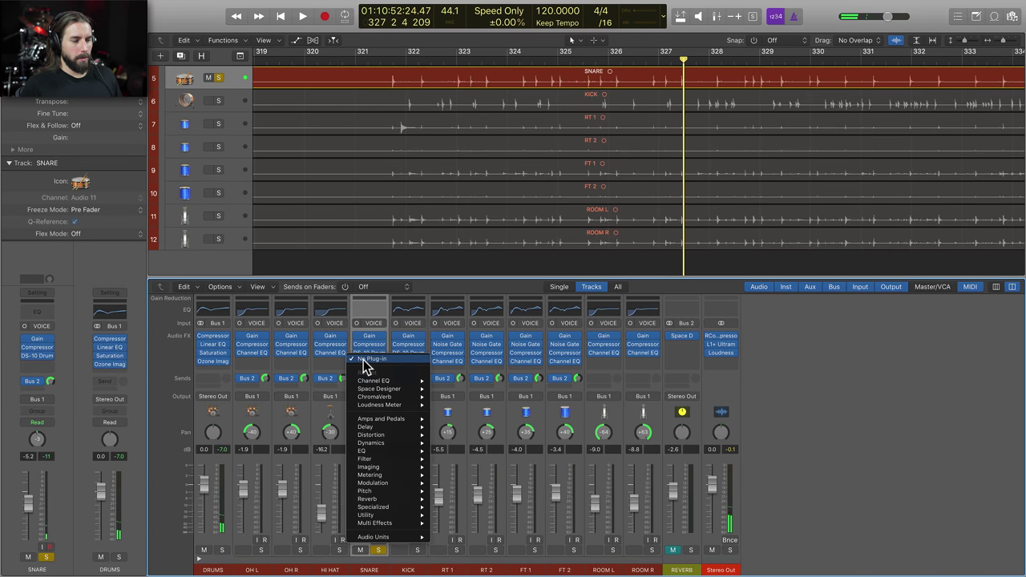
left_click(450, 381)
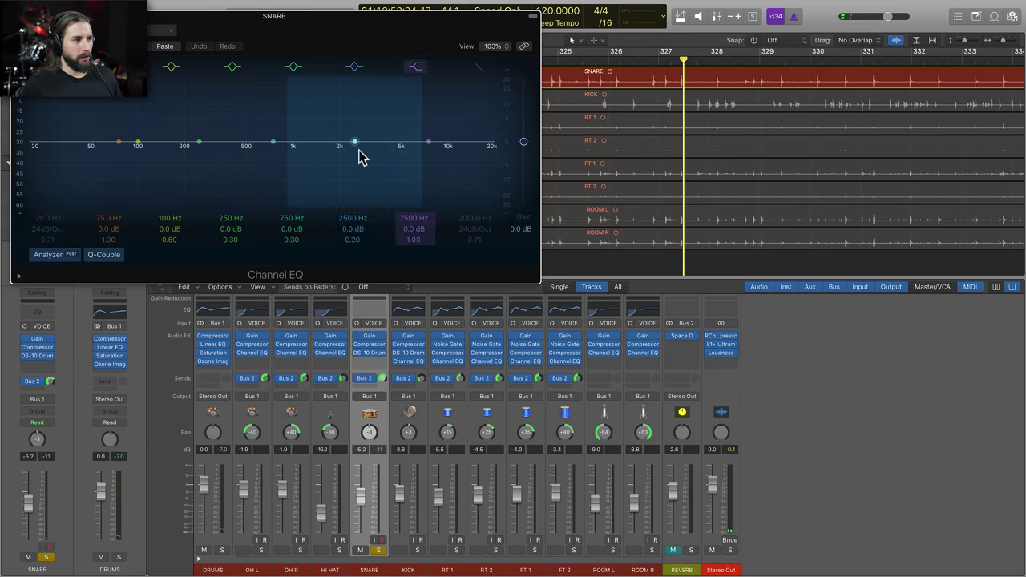
left_click_drag(247, 27, 470, 157)
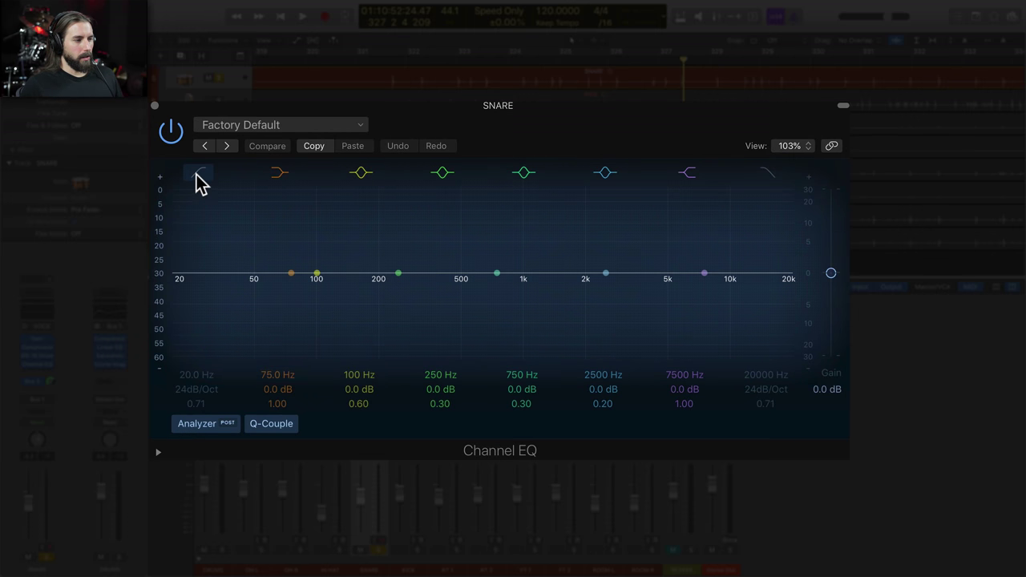
Step: Enable the low cut at about 122 Hz and move band 2 to 198 Hz with Q 2.10
left_click(200, 174)
mouse_move(202, 294)
left_mouse_down()
mouse_move(382, 303)
mouse_move(366, 297)
mouse_move(376, 294)
left_mouse_up()
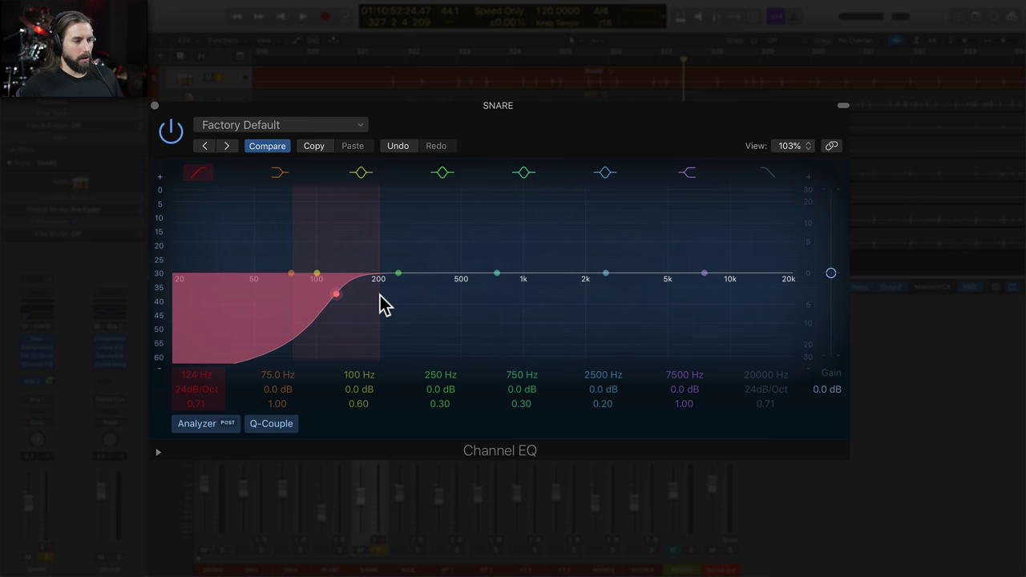
left_click_drag(327, 269, 392, 262)
left_click_drag(361, 403, 362, 377)
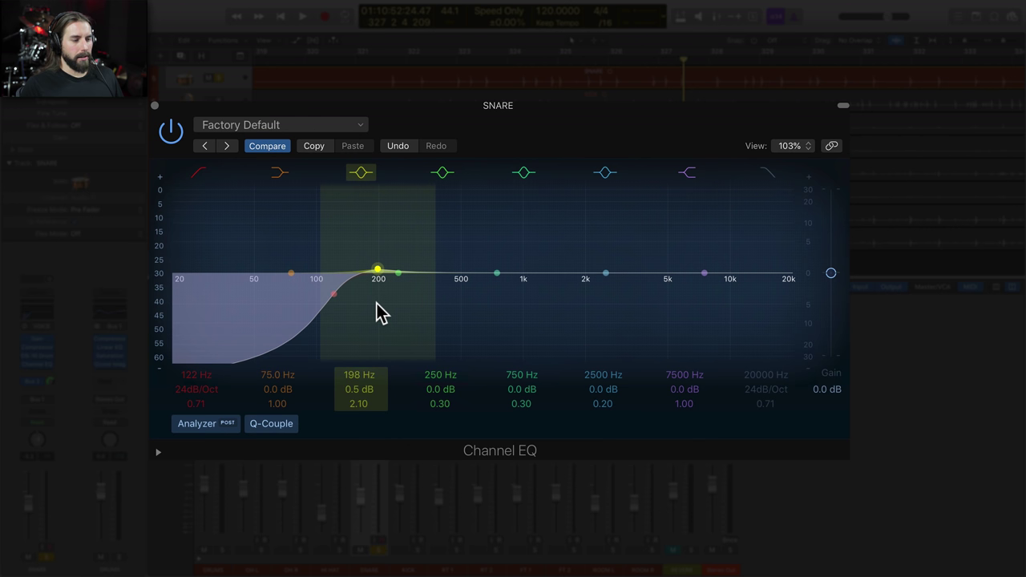
Step: During playback, boost the 205 Hz band to +2.5 dB (Q 1.90) and raise the low cut to 130 Hz
key("space")
mouse_move(376, 301)
left_mouse_down()
mouse_move(382, 285)
mouse_move(401, 286)
mouse_move(361, 280)
mouse_move(382, 282)
mouse_move(380, 300)
left_mouse_up()
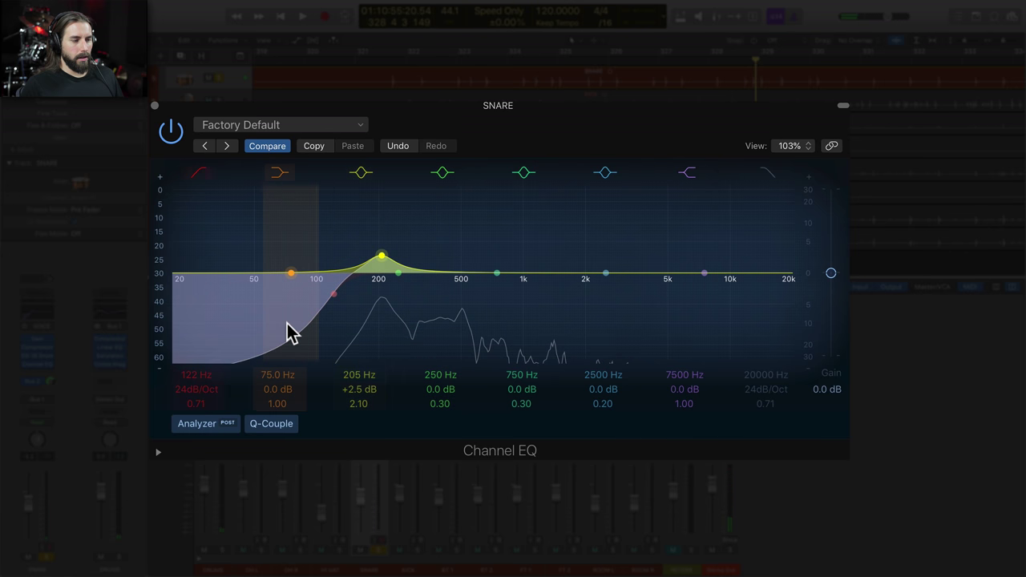
left_click_drag(289, 321, 314, 321)
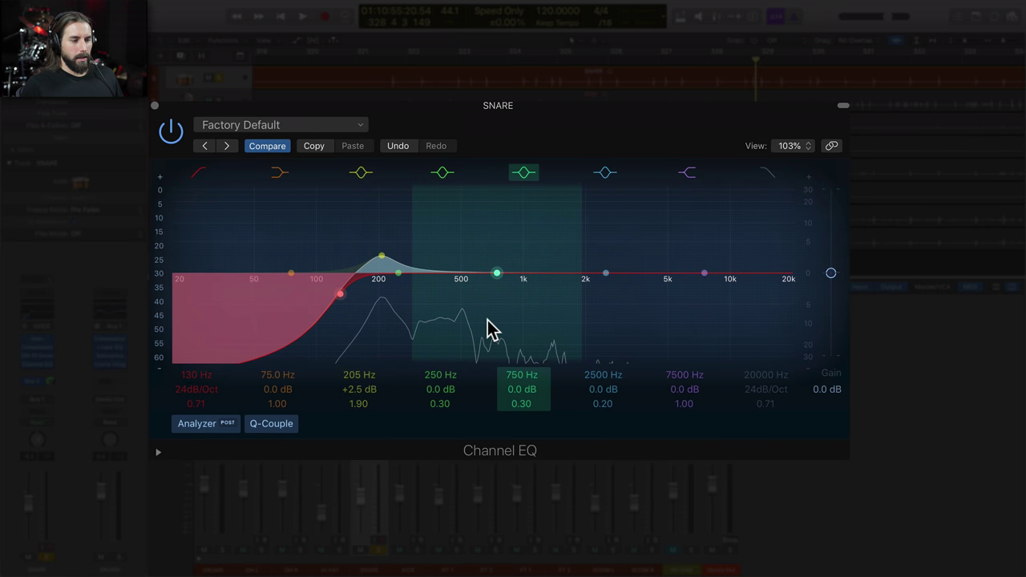
Step: Spread the mid bands up to about 800, 1700, 3250 and 3850 Hz while auditioning the snare
left_click_drag(487, 318, 648, 297)
left_click_drag(428, 296, 545, 299)
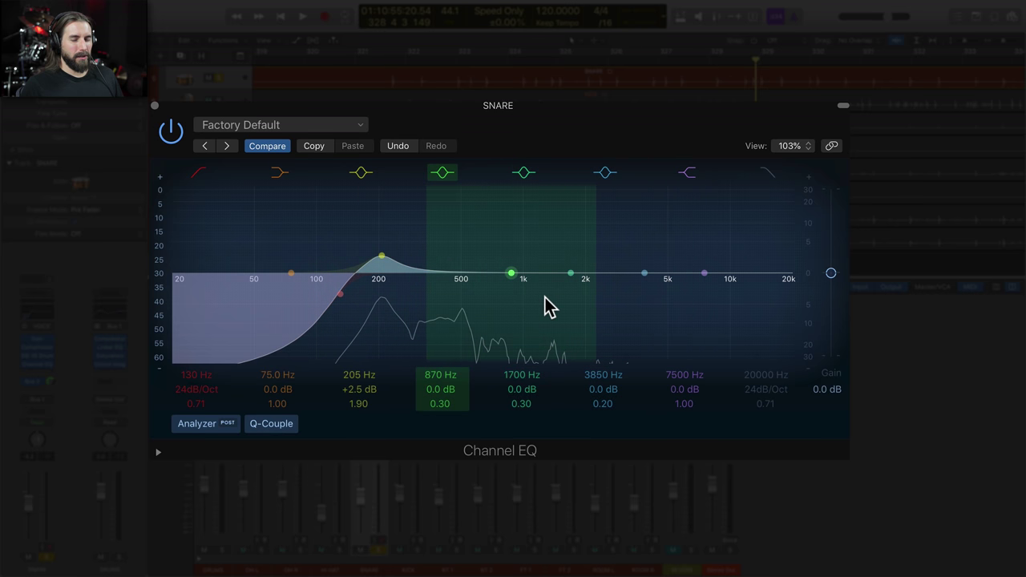
key("space")
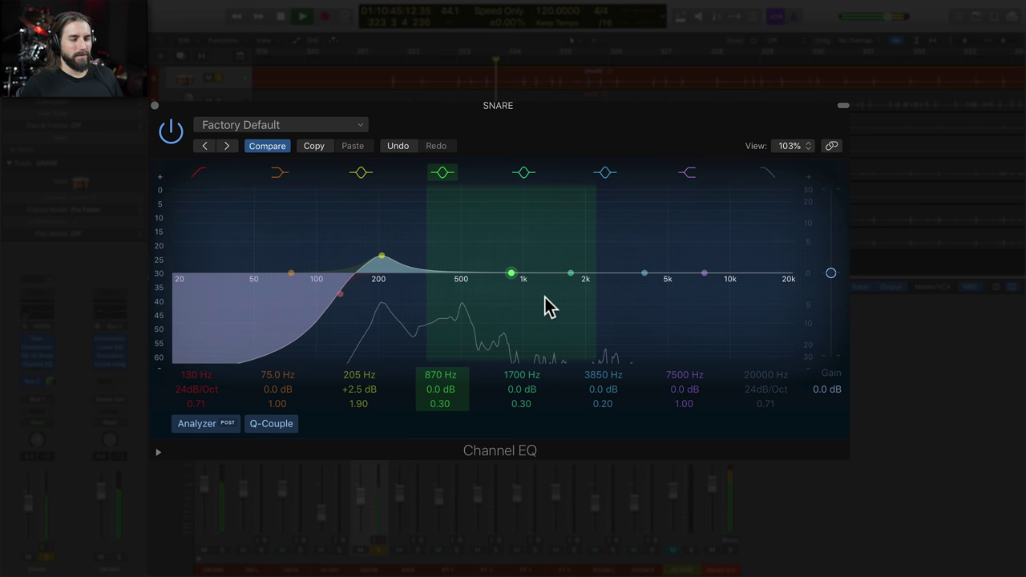
key("space")
left_click_drag(545, 304, 567, 298)
Step: Sweep a narrow boosted peak to find the ring, then make it a −10 dB cut at 570 Hz, Q 3.20
left_click_drag(503, 298, 504, 289)
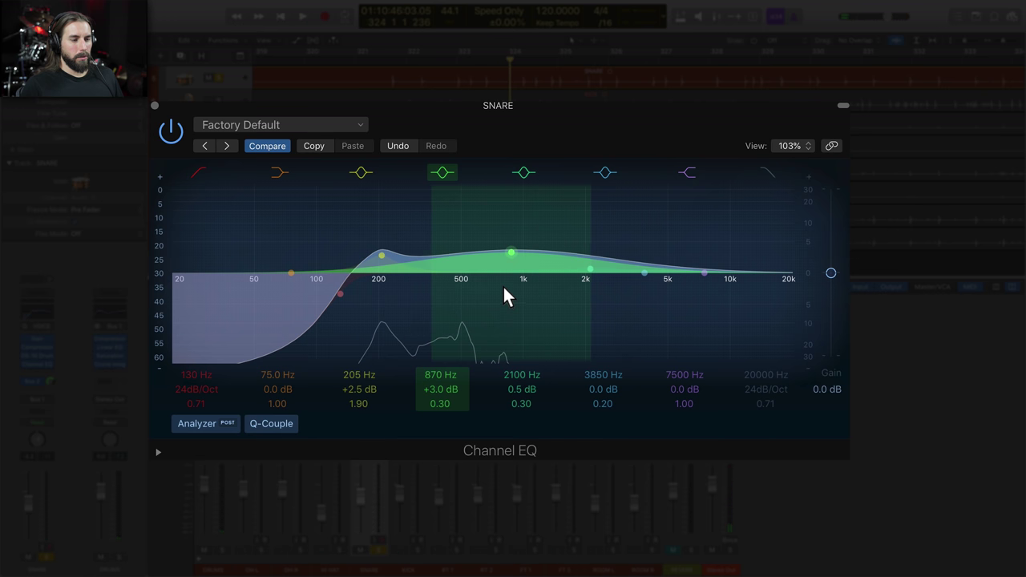
left_click_drag(440, 403, 440, 373)
left_click_drag(510, 267, 512, 245)
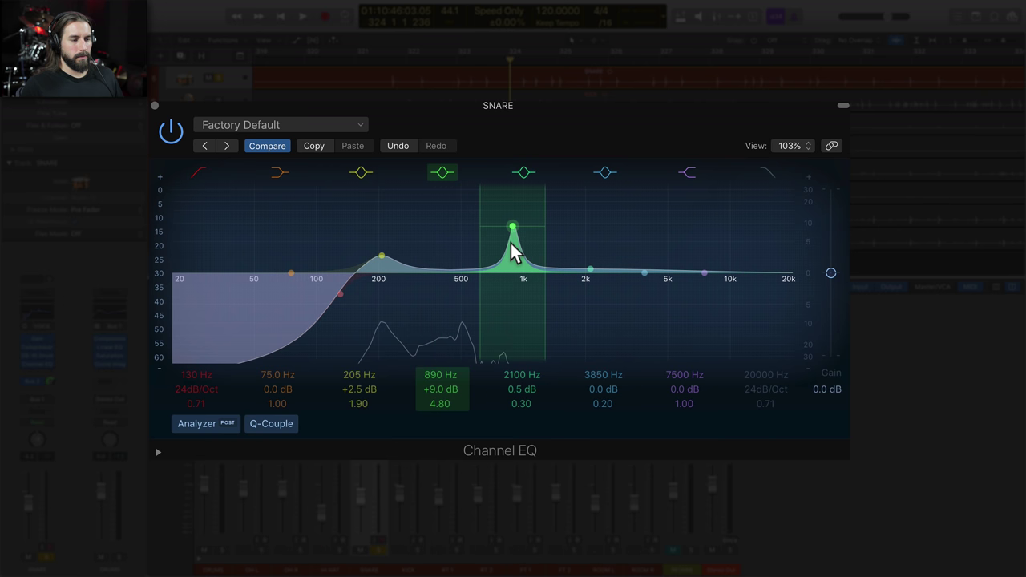
left_click_drag(440, 404, 441, 391)
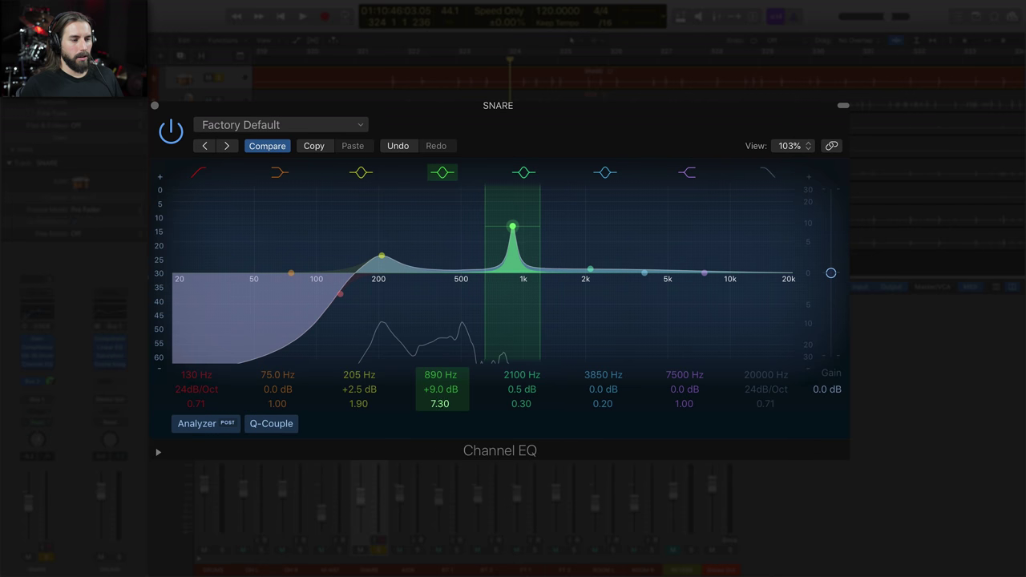
left_click_drag(515, 261, 469, 249)
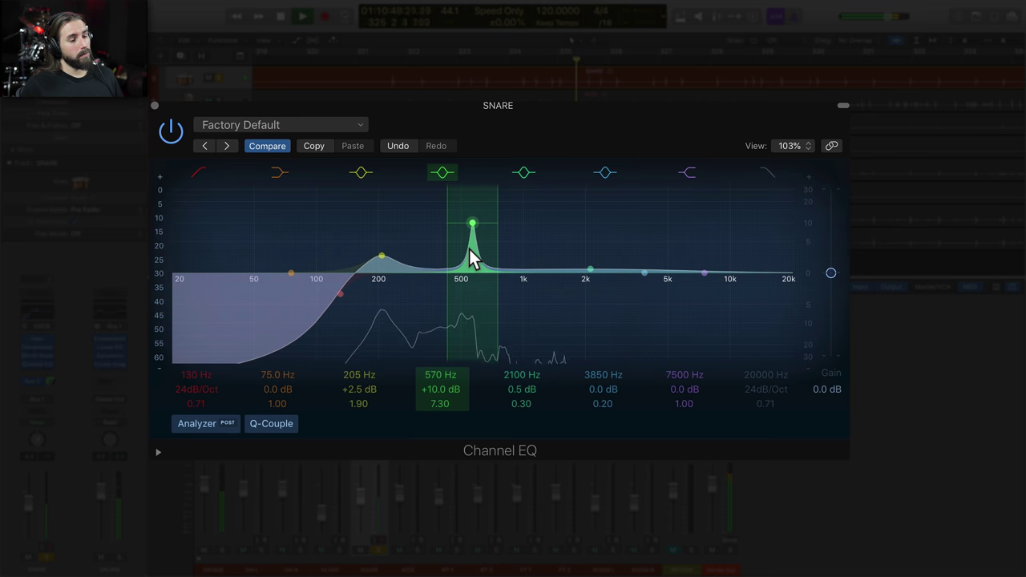
mouse_move(469, 249)
left_mouse_down()
mouse_move(445, 249)
mouse_move(473, 249)
left_mouse_up()
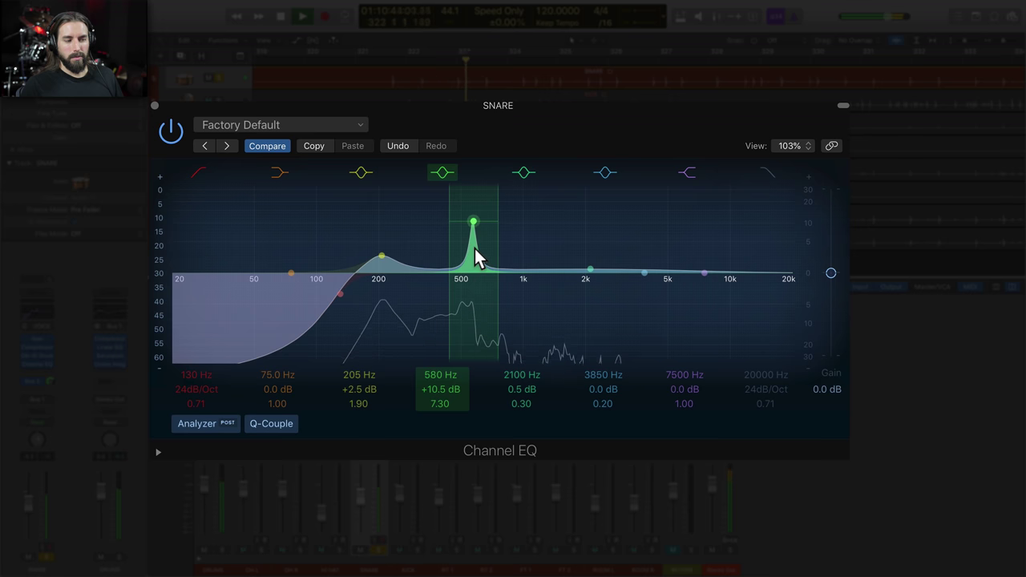
left_click_drag(473, 255, 476, 256)
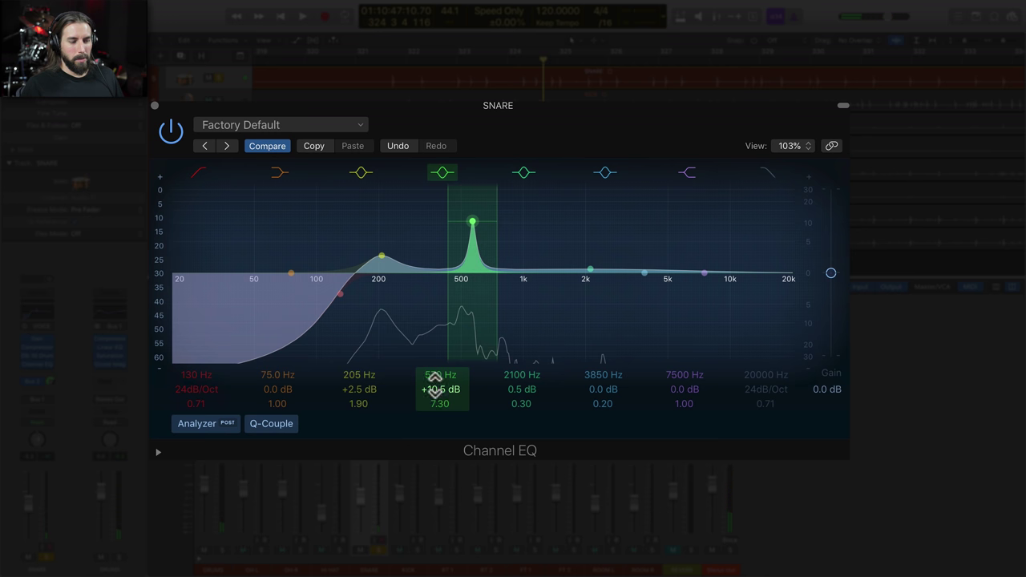
left_click_drag(434, 388, 439, 421)
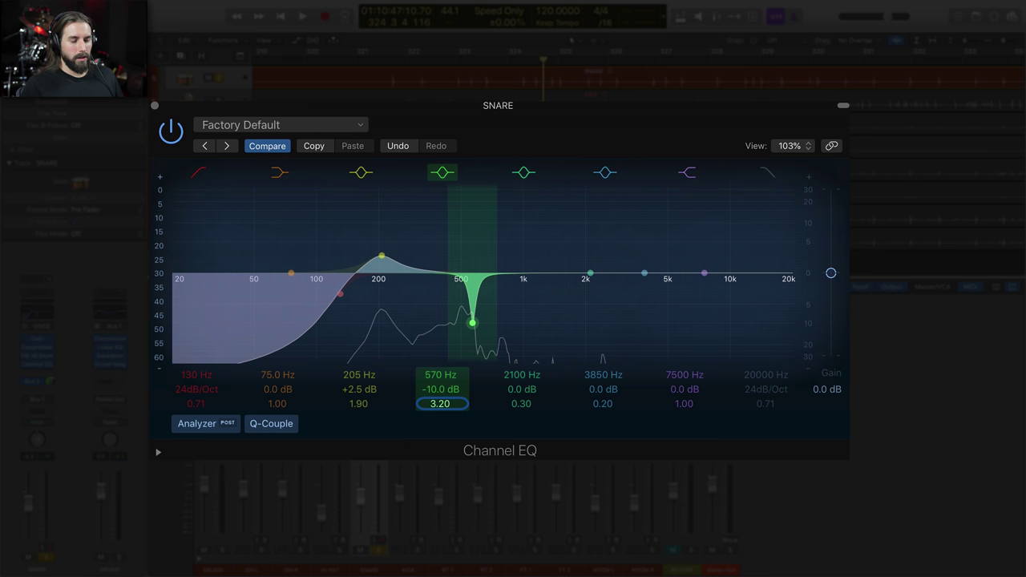
left_click(175, 133)
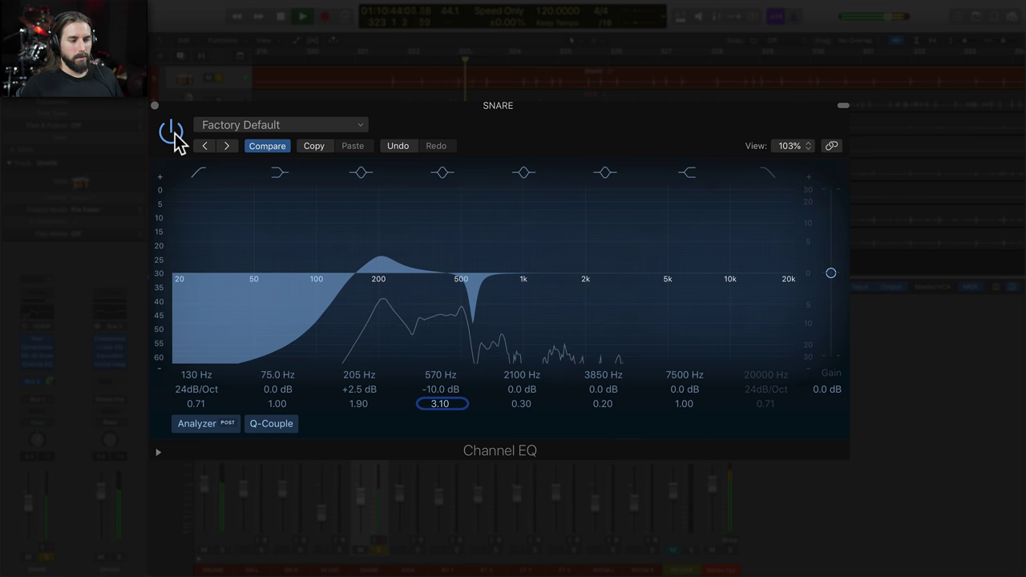
left_click(174, 133)
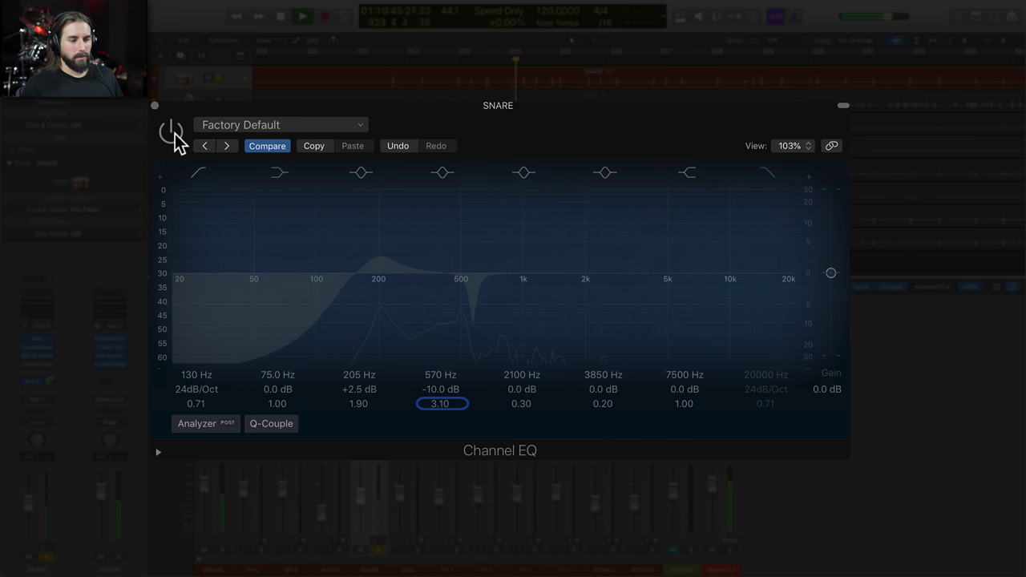
left_click(175, 135)
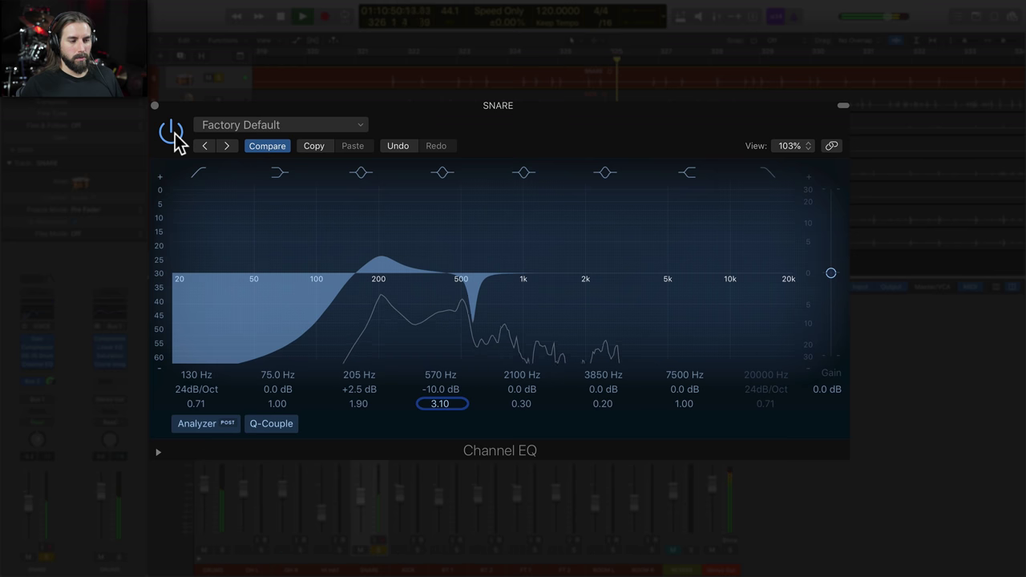
left_click(174, 135)
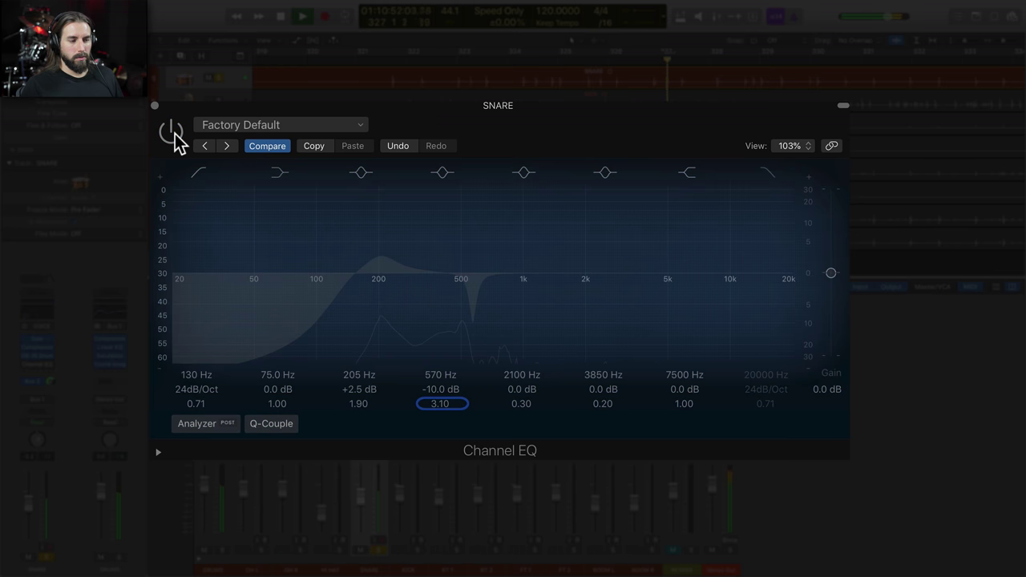
left_click(175, 135)
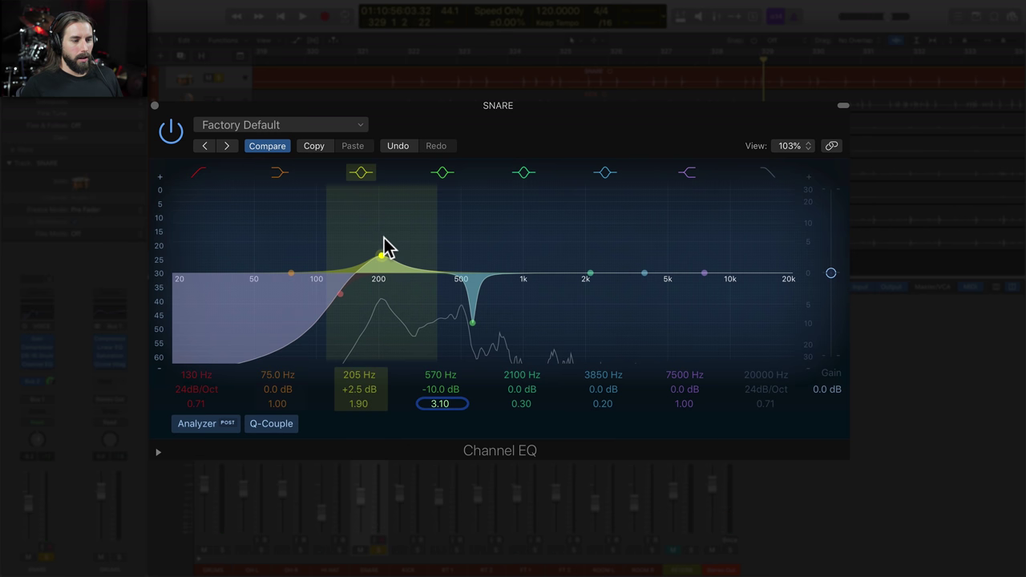
Step: Set band 5 to a +3 dB presence boost at 2400 Hz with Q 1.30
left_click_drag(581, 289, 584, 286)
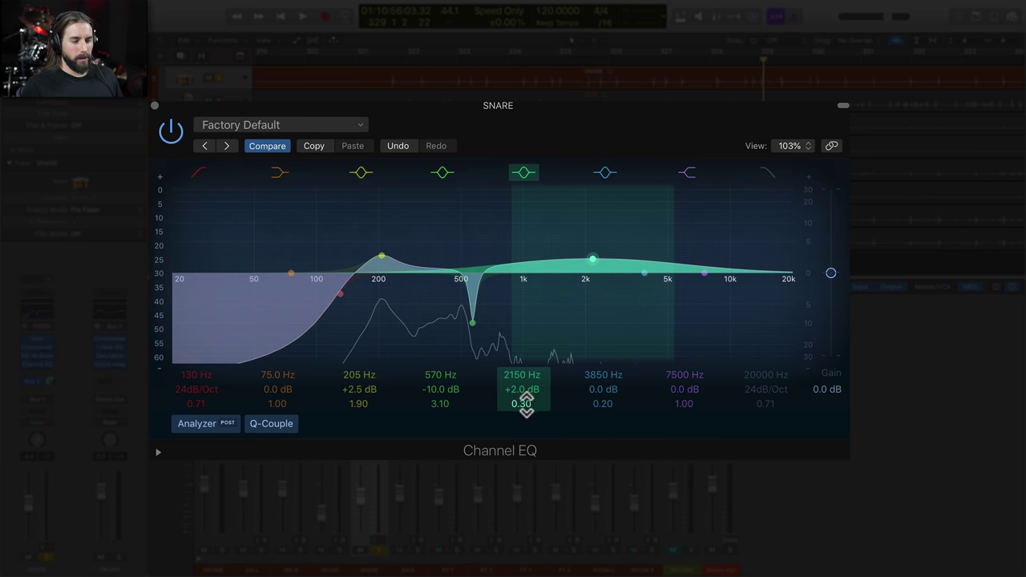
left_click_drag(521, 403, 521, 375)
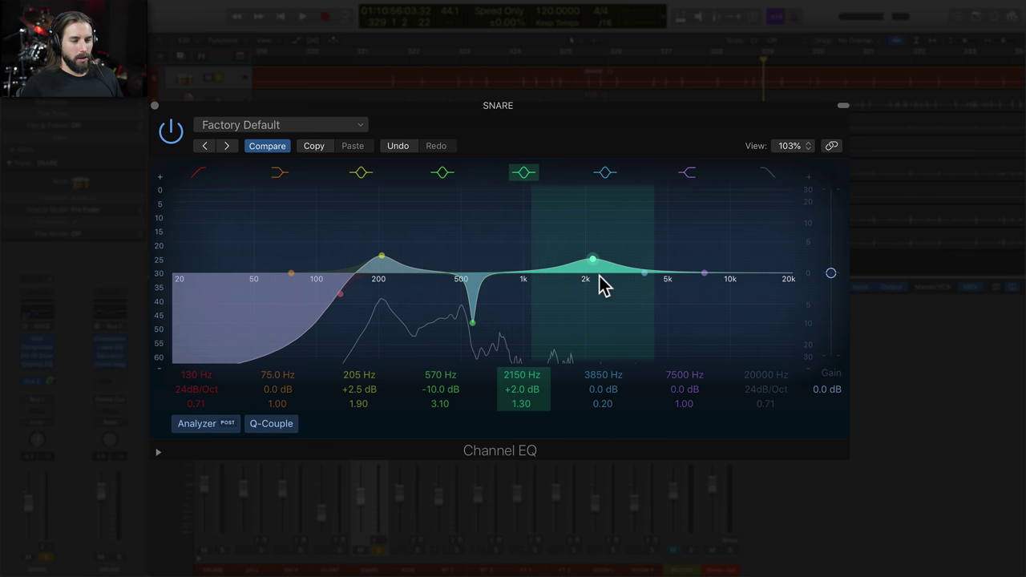
mouse_move(599, 275)
left_mouse_down()
mouse_move(595, 266)
mouse_move(612, 271)
mouse_move(590, 262)
mouse_move(634, 263)
mouse_move(606, 262)
left_mouse_up()
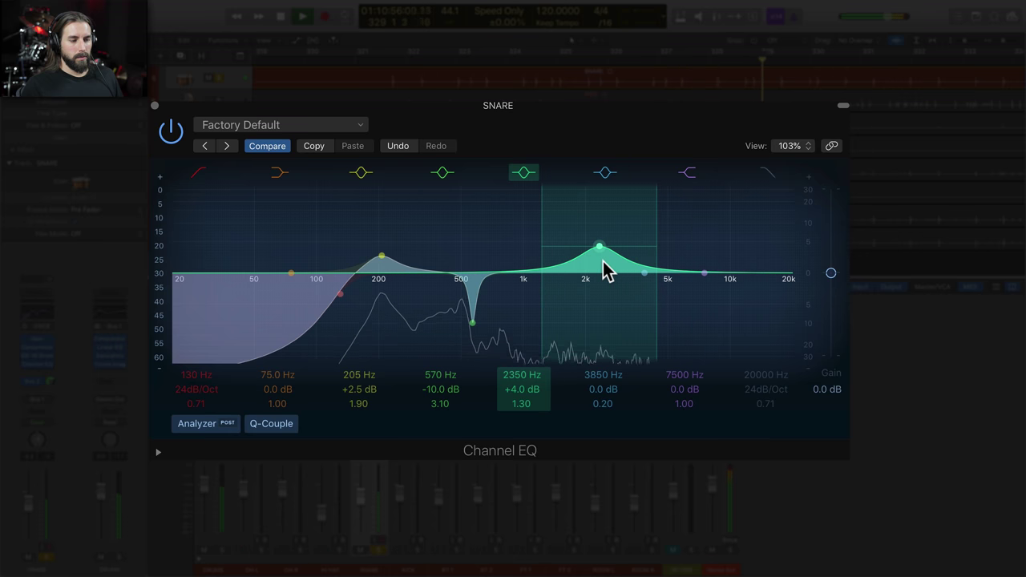
left_click_drag(603, 270, 606, 273)
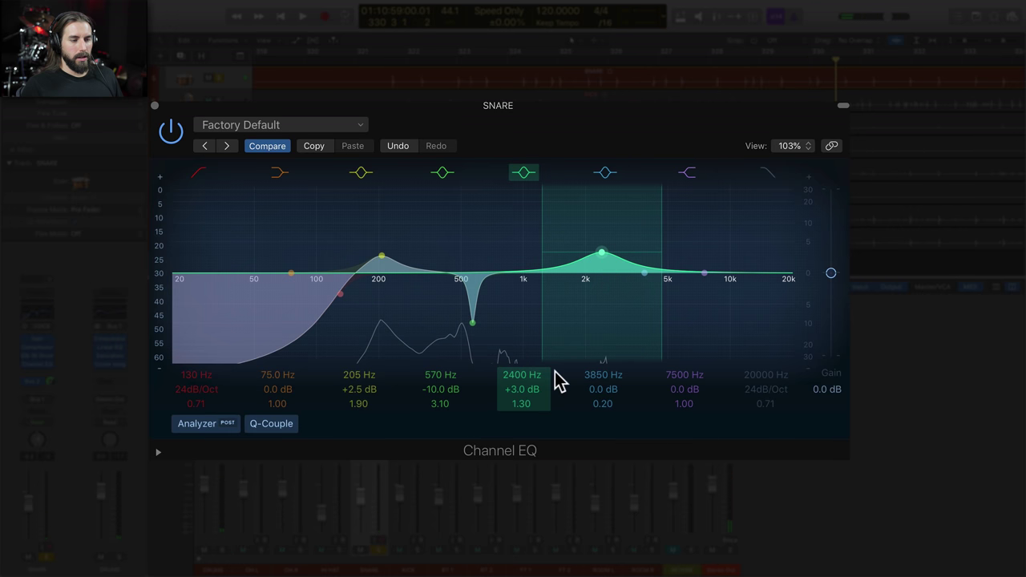
left_click_drag(525, 403, 521, 400)
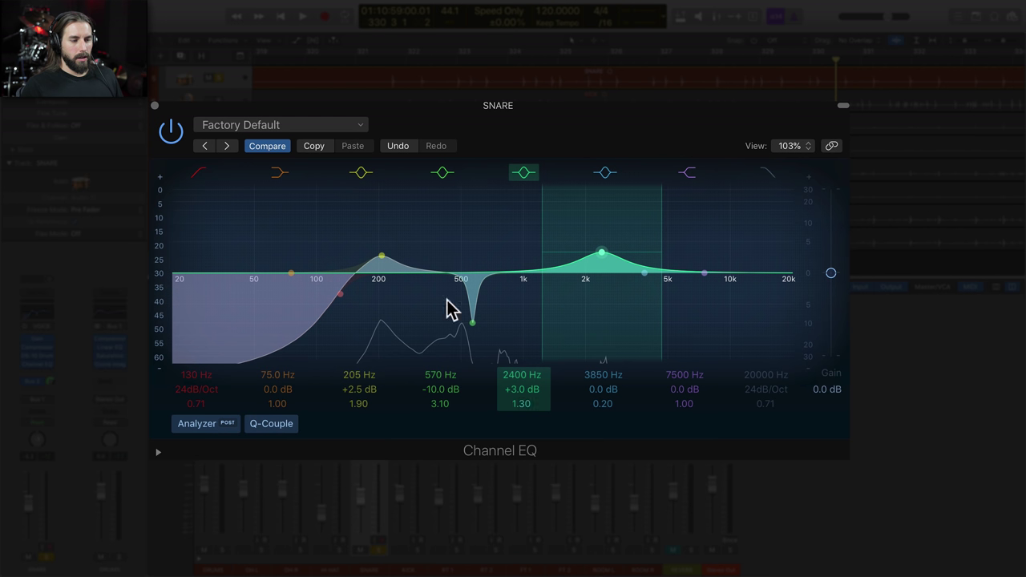
Step: During snare playback, toggle the Channel EQ bypass on and off, ending with the EQ active
left_click(171, 132)
key("space")
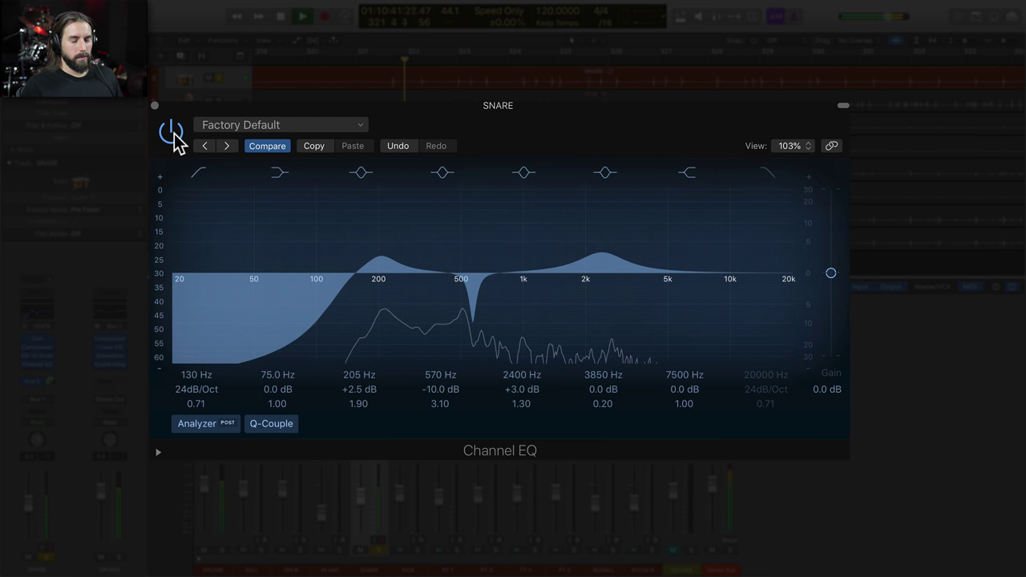
left_click(172, 134)
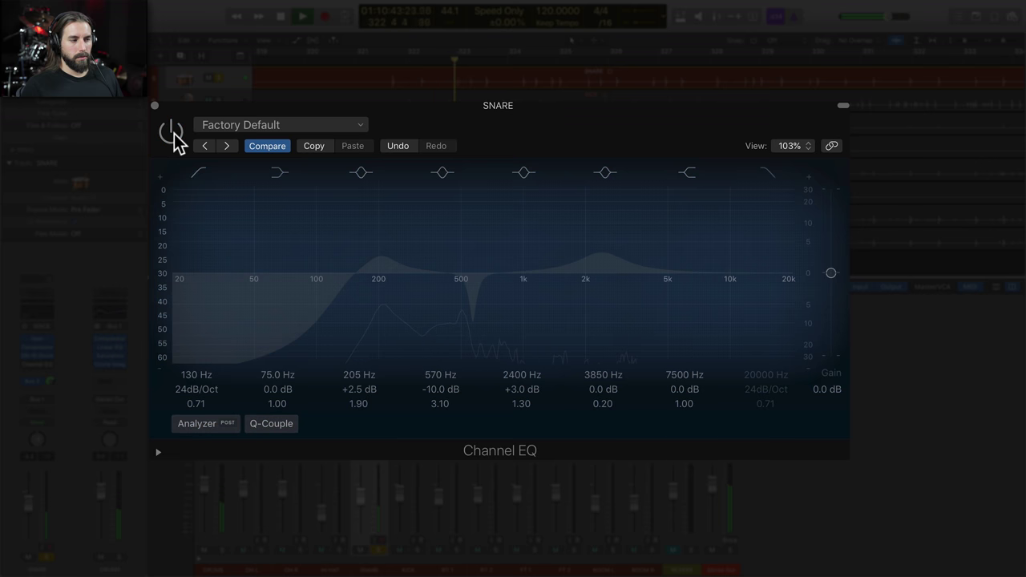
left_click(172, 133)
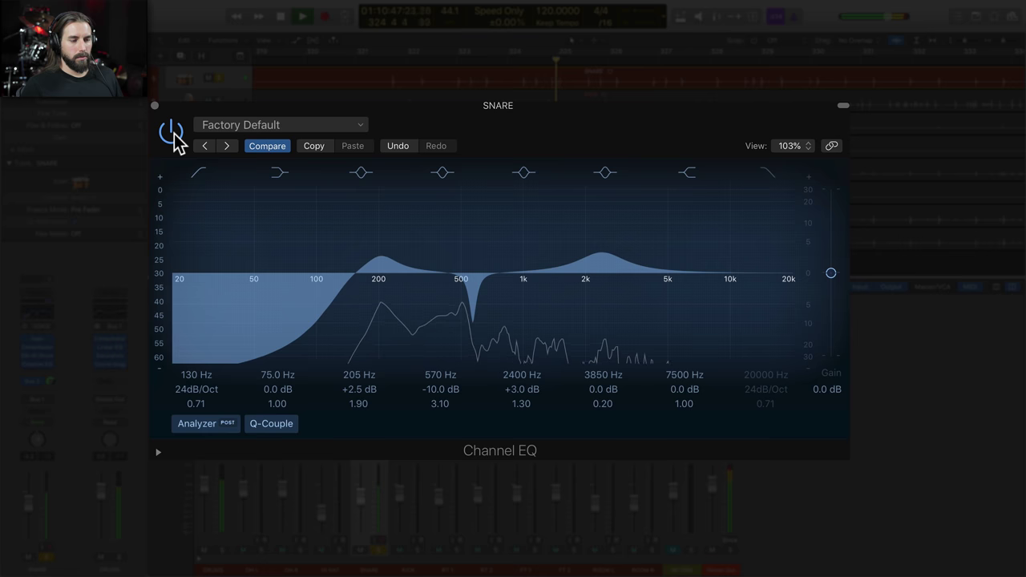
left_click(173, 134)
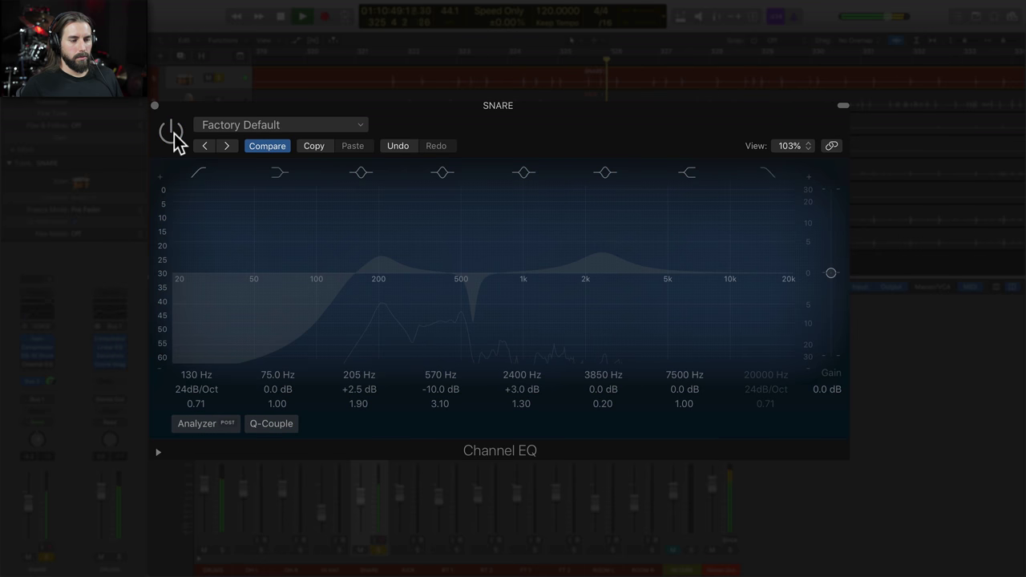
left_click(174, 134)
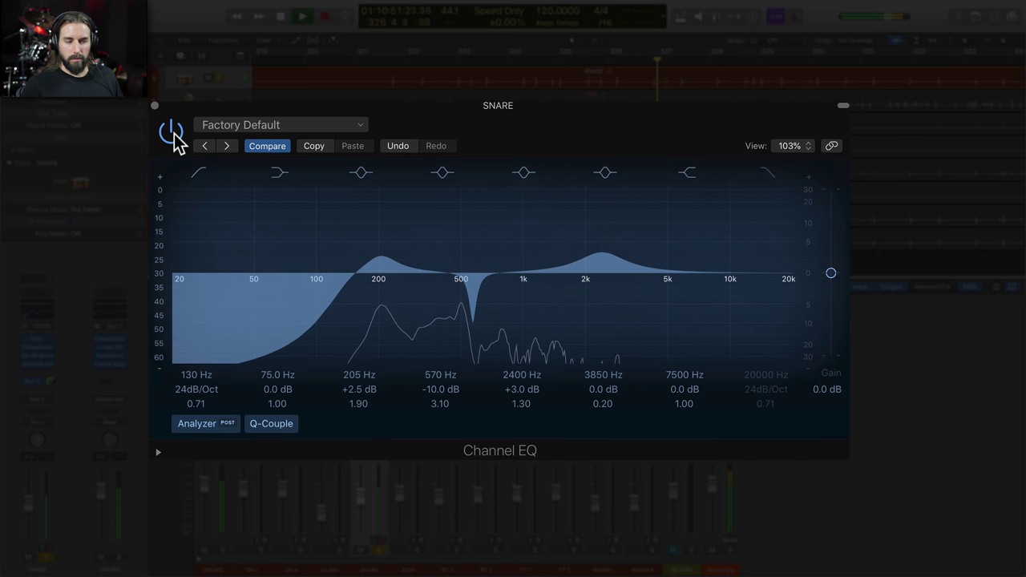
Step: Set band 6 to +4.5 dB at 8800 Hz with Q 1.10, and dip 8200 Hz by 0.5 dB
left_click(174, 135)
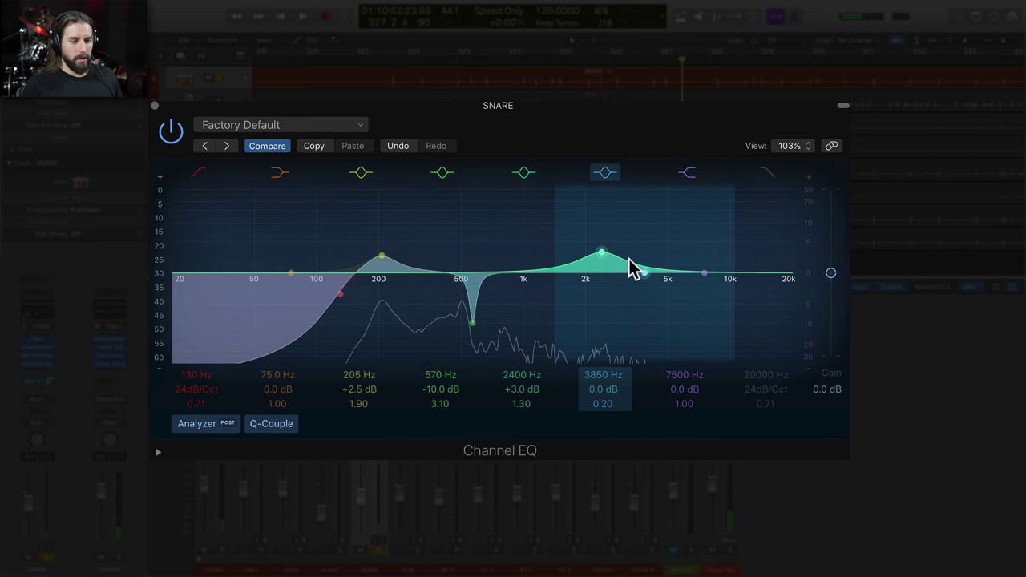
left_click_drag(639, 257, 706, 260)
left_click_drag(608, 405, 608, 378)
left_click_drag(694, 324, 700, 331)
left_click_drag(664, 298, 676, 286)
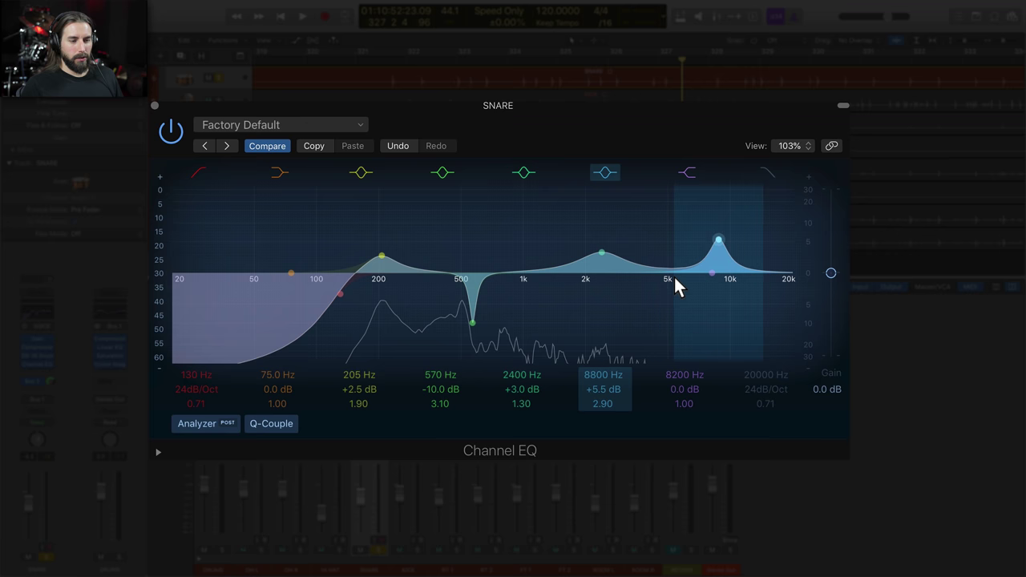
left_click_drag(601, 403, 602, 413)
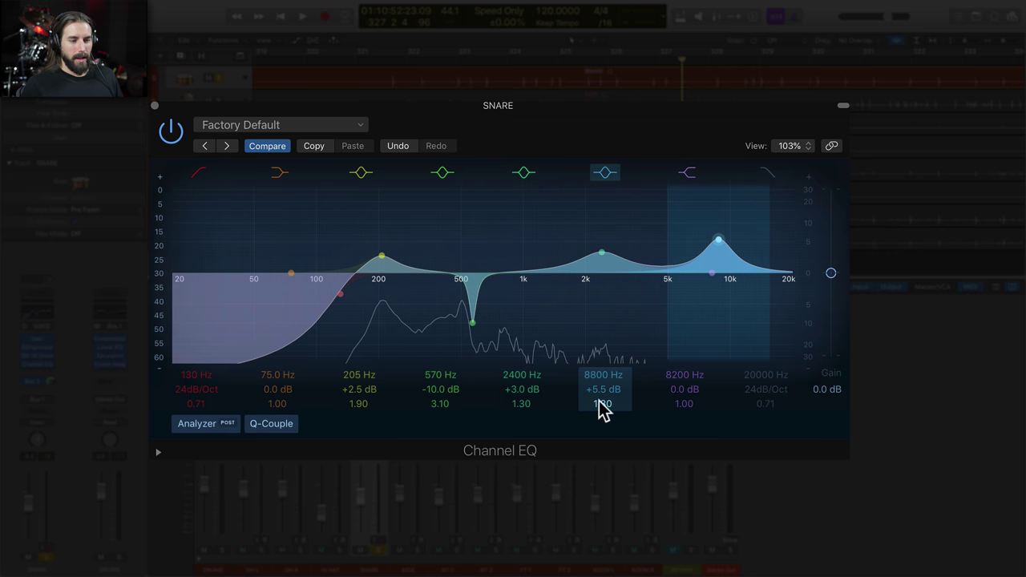
mouse_move(717, 245)
left_mouse_down()
mouse_move(699, 245)
mouse_move(746, 251)
mouse_move(719, 254)
left_mouse_up()
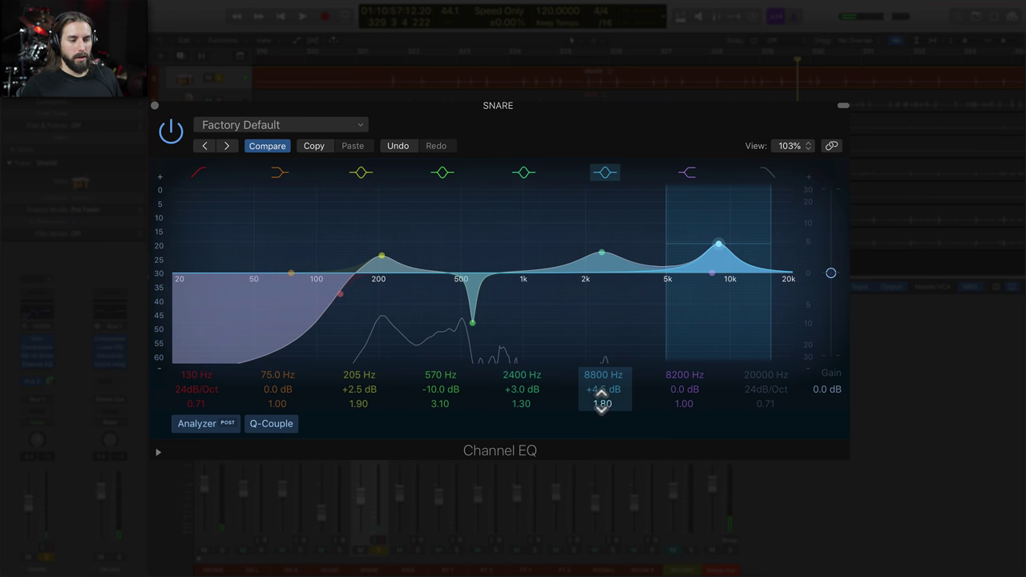
left_click_drag(602, 404, 602, 429)
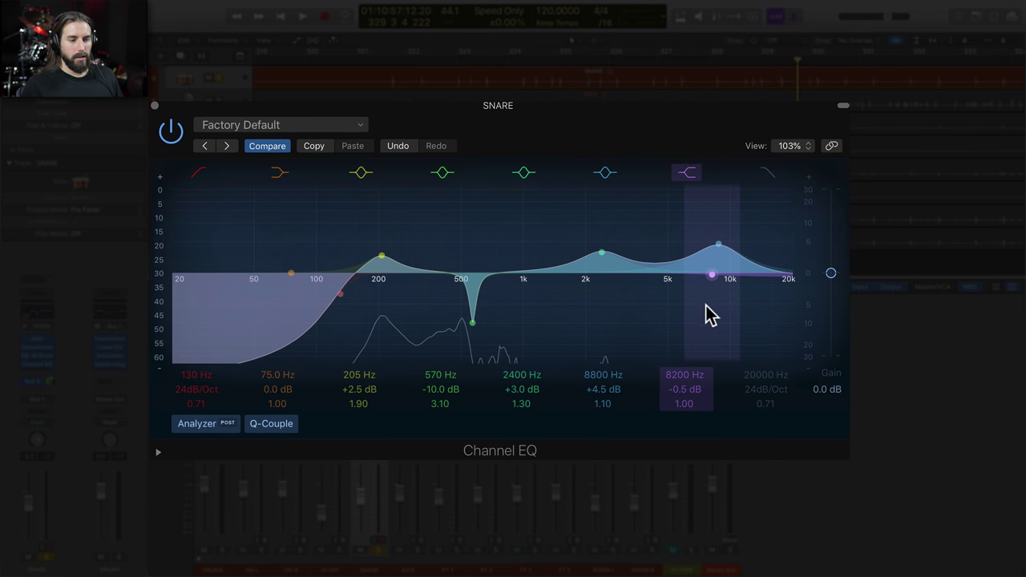
left_click_drag(705, 304, 705, 306)
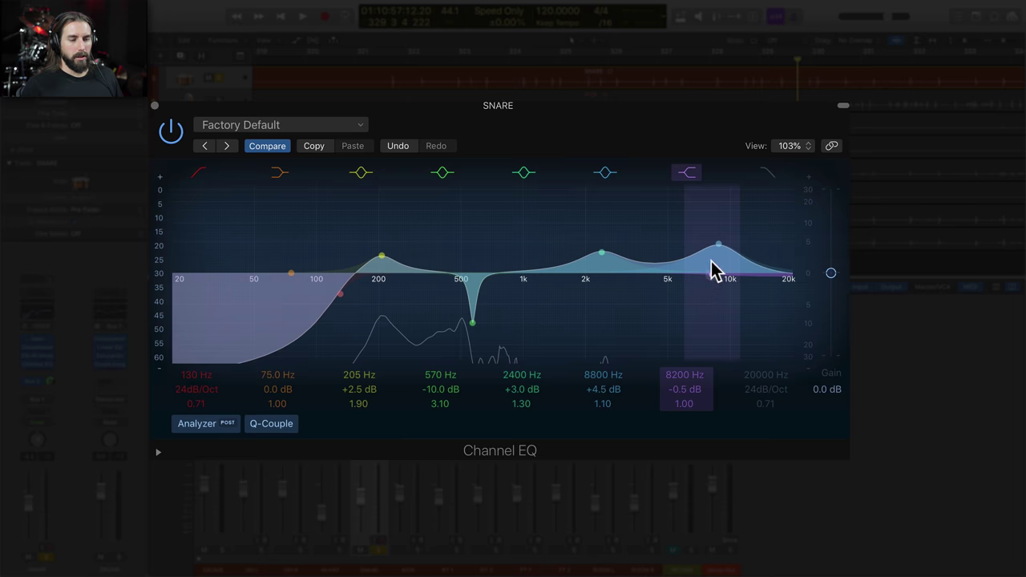
Step: A/B the finished snare EQ during playback, leave it on, and close the Channel EQ window
left_click(176, 133)
key("space")
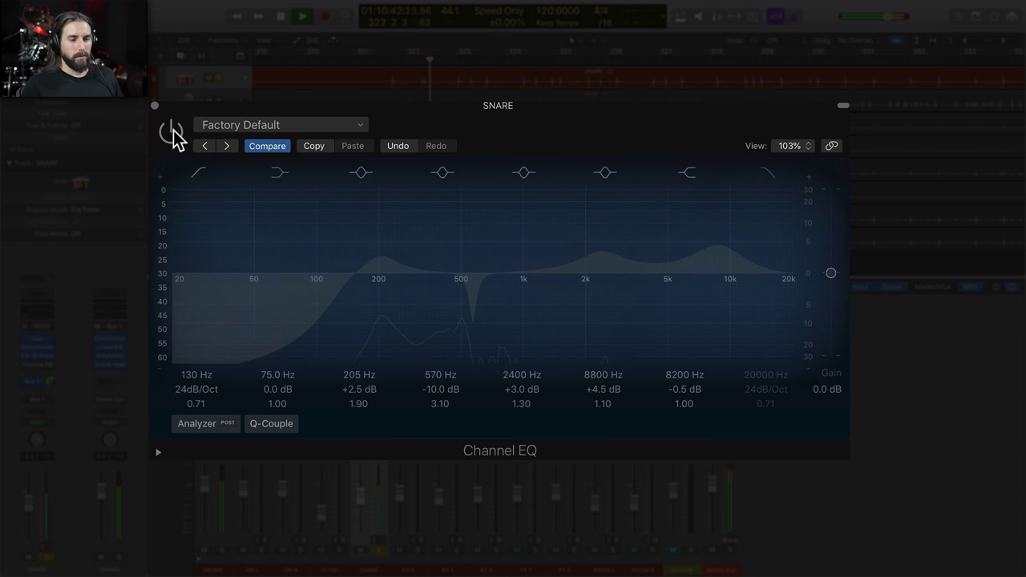
left_click(175, 134)
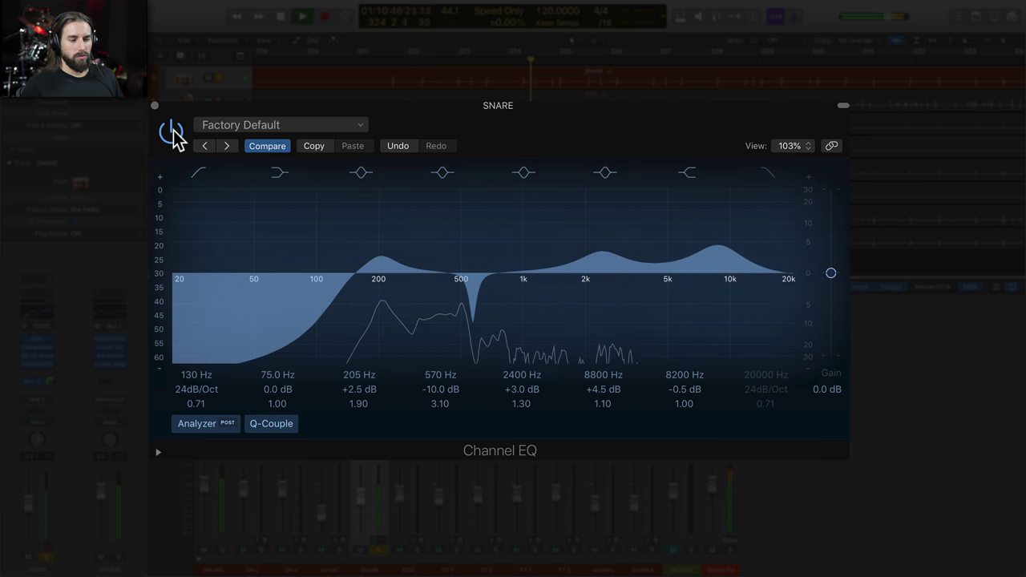
left_click(175, 133)
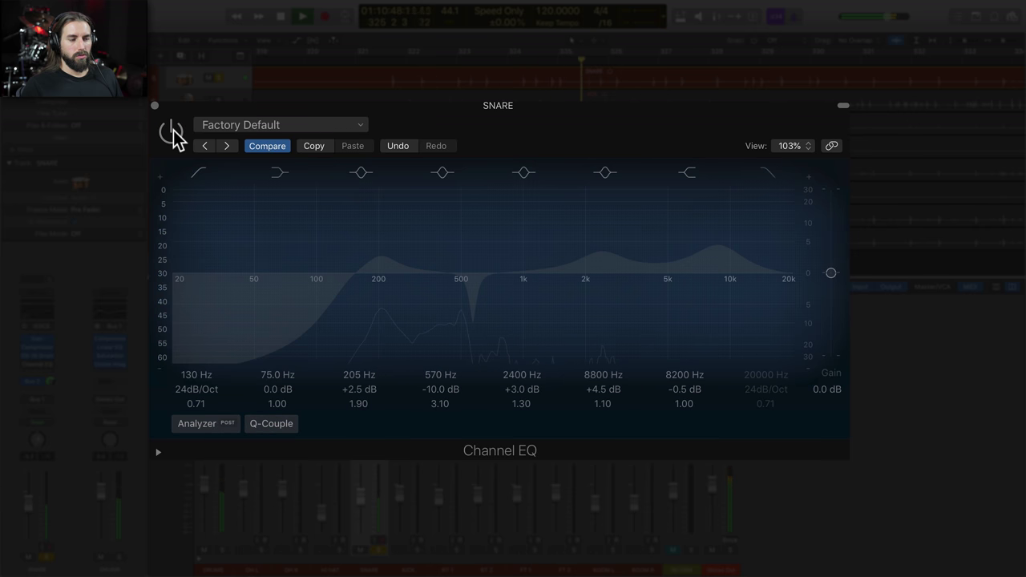
left_click(174, 132)
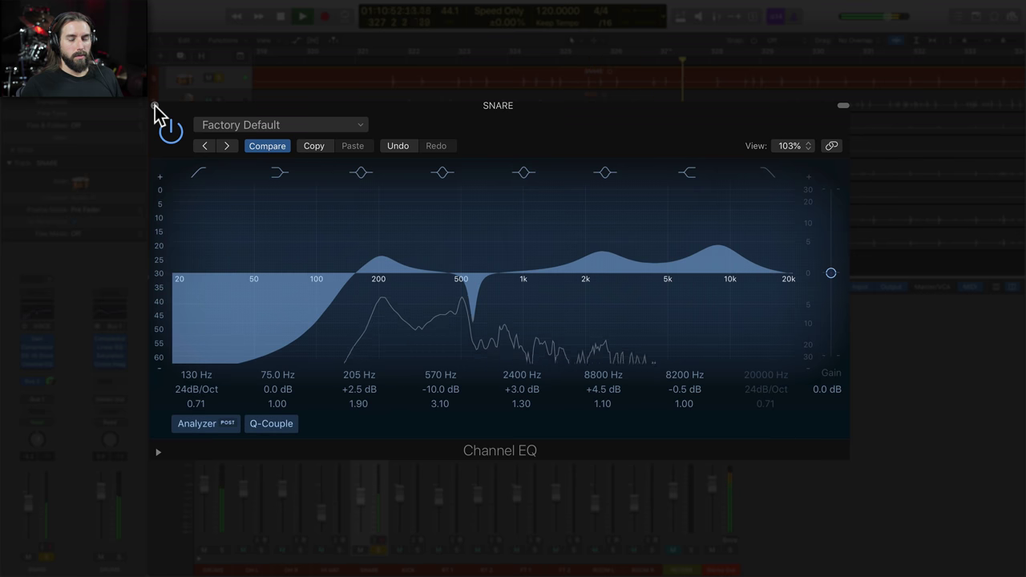
left_click(155, 106)
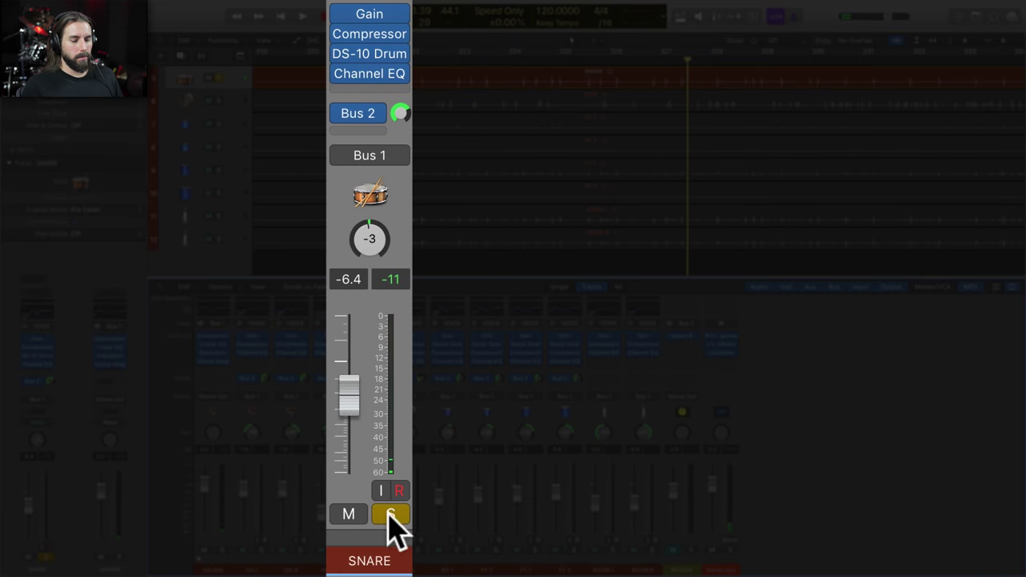
Step: Unsolo the snare, set its fader to -7.0 dB, and toggle its EQ bypass within the full mix
left_click(390, 514)
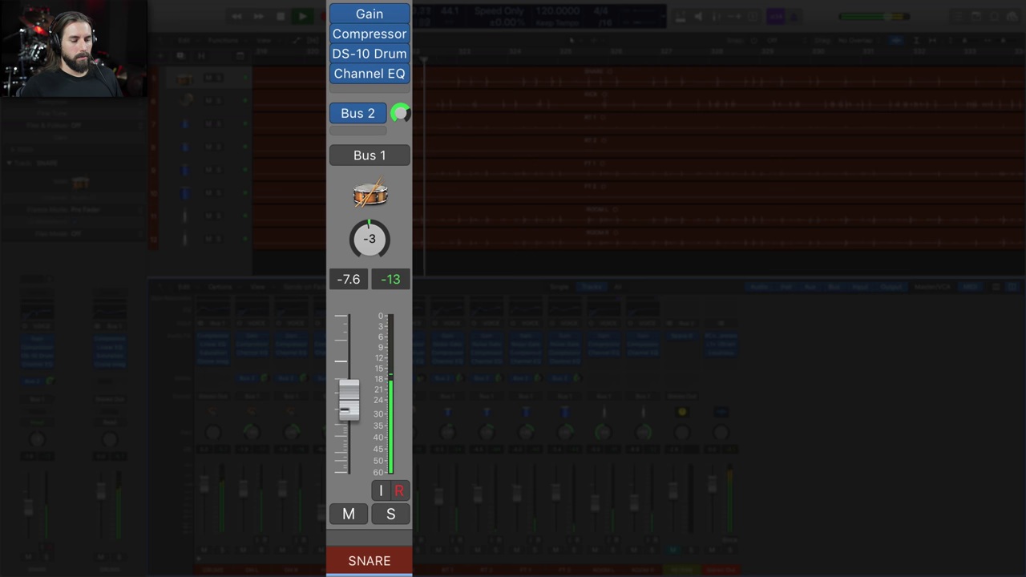
left_click_drag(347, 410, 344, 405)
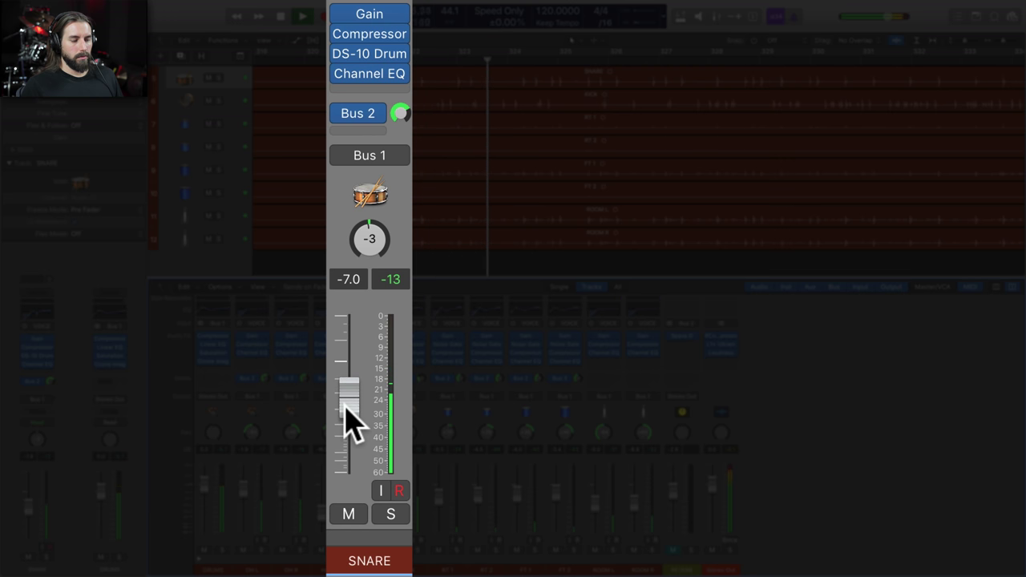
left_click(342, 73)
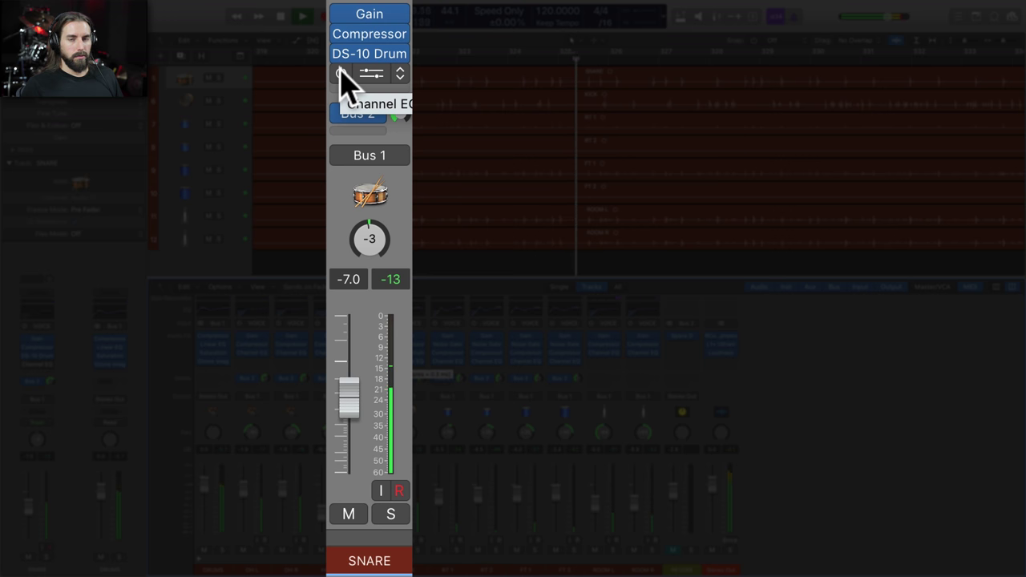
left_click(341, 73)
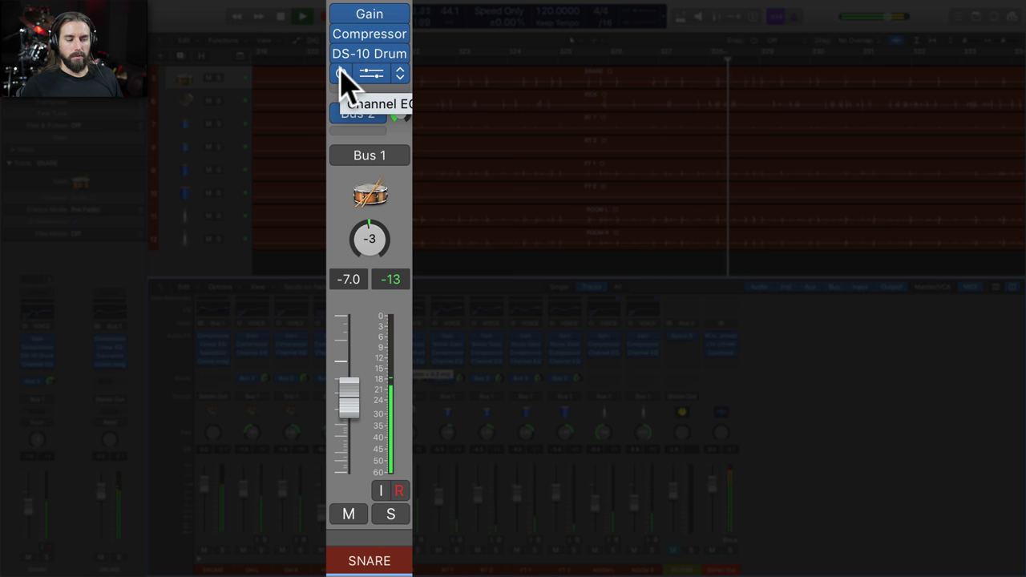
left_click(342, 72)
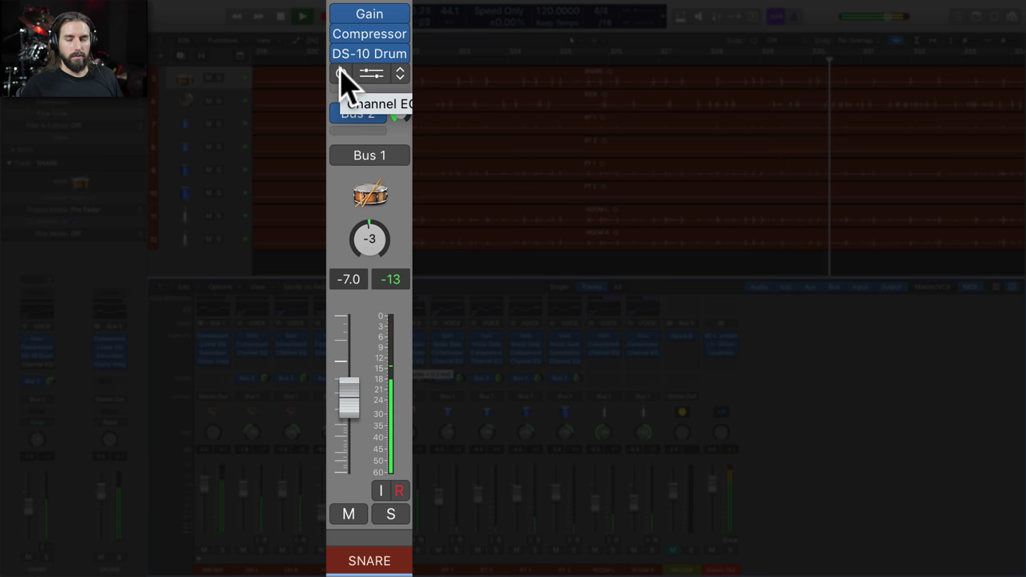
left_click(341, 73)
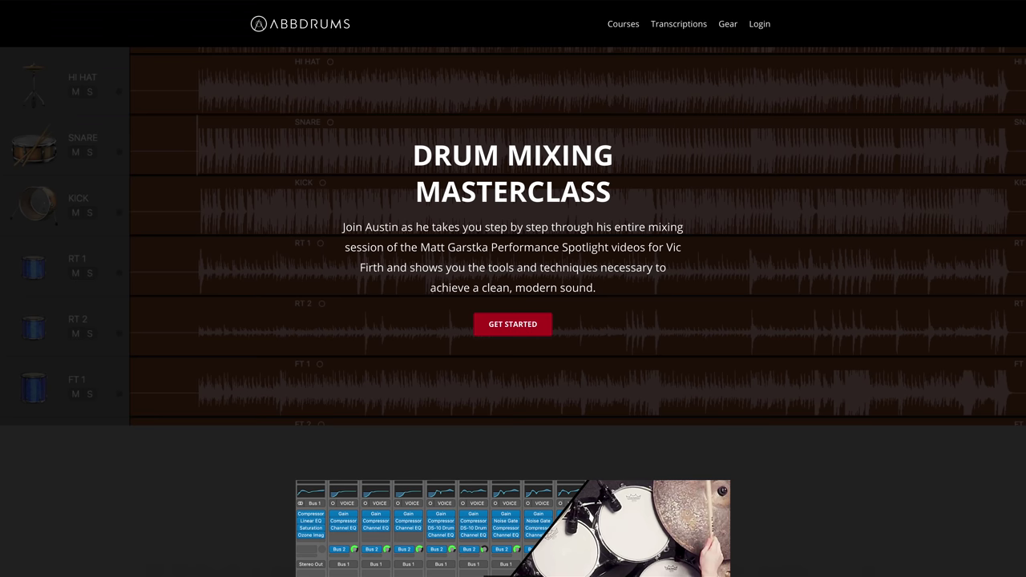
Step: Scroll the Drum Mixing Masterclass page down past What You'll Learn to the Course Outline
scroll(513, 288, "down", 5)
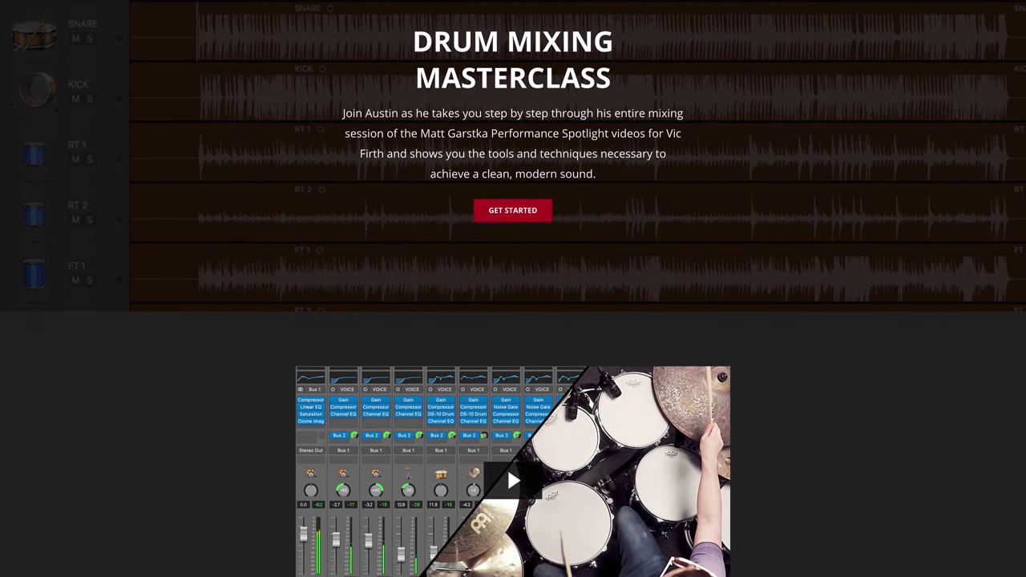
scroll(513, 288, "down", 4)
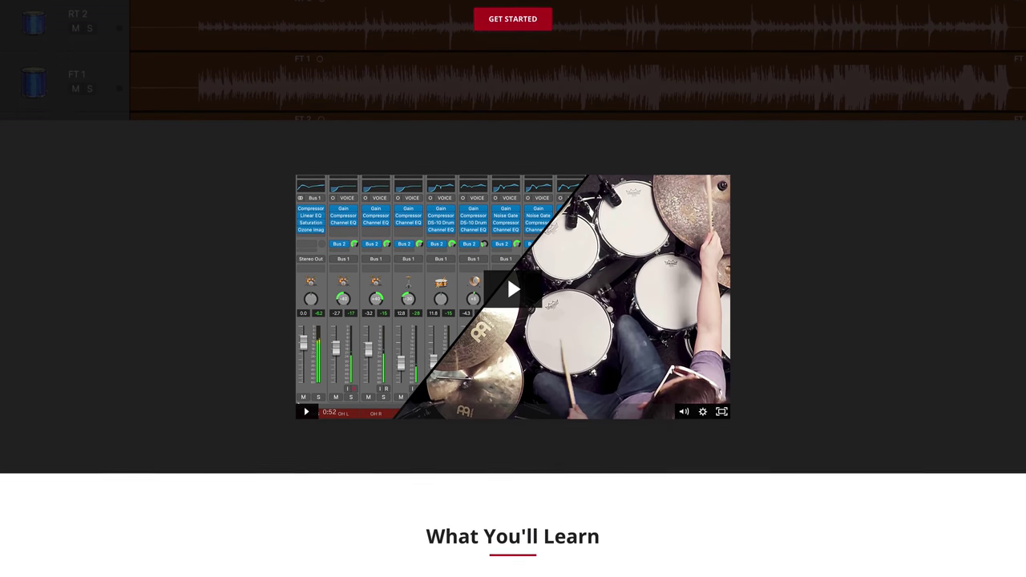
scroll(513, 289, "down", 5)
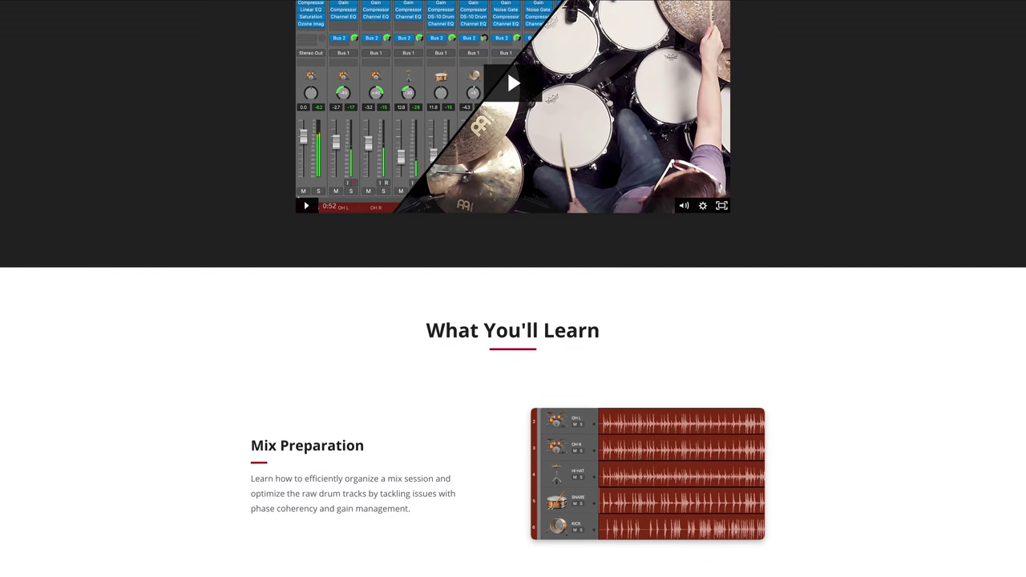
scroll(513, 289, "down", 5)
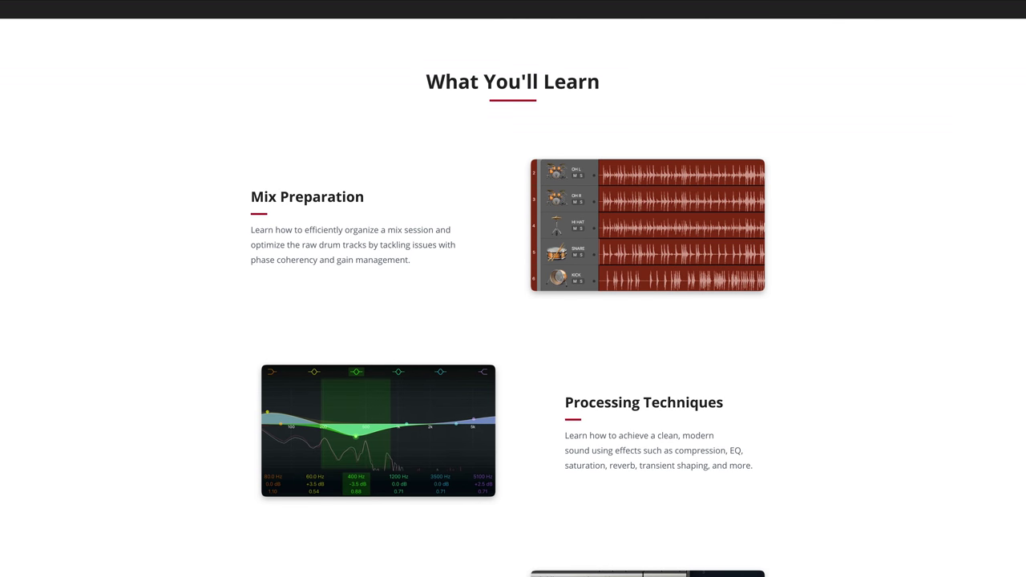
scroll(513, 289, "down", 4)
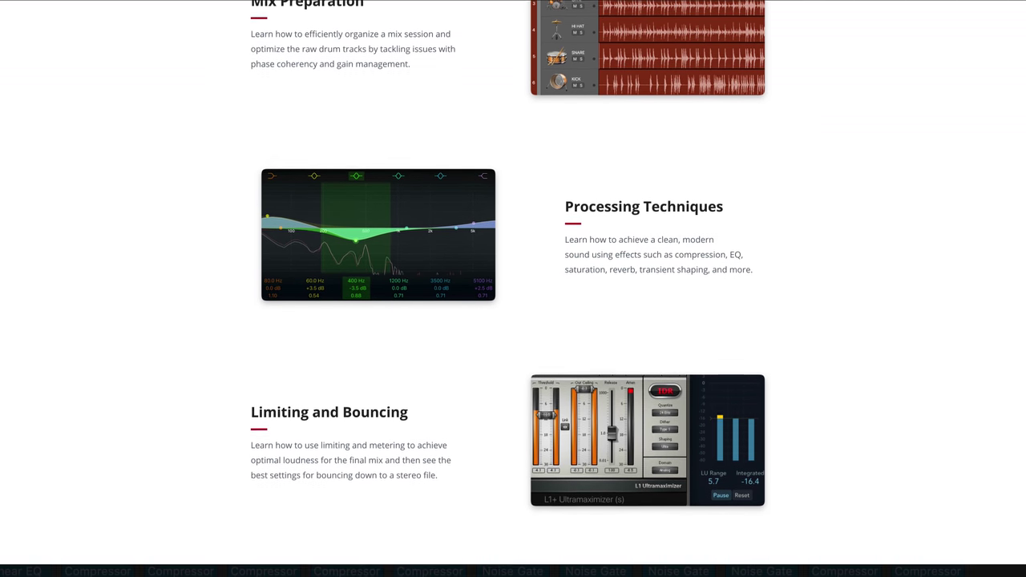
scroll(513, 289, "down", 5)
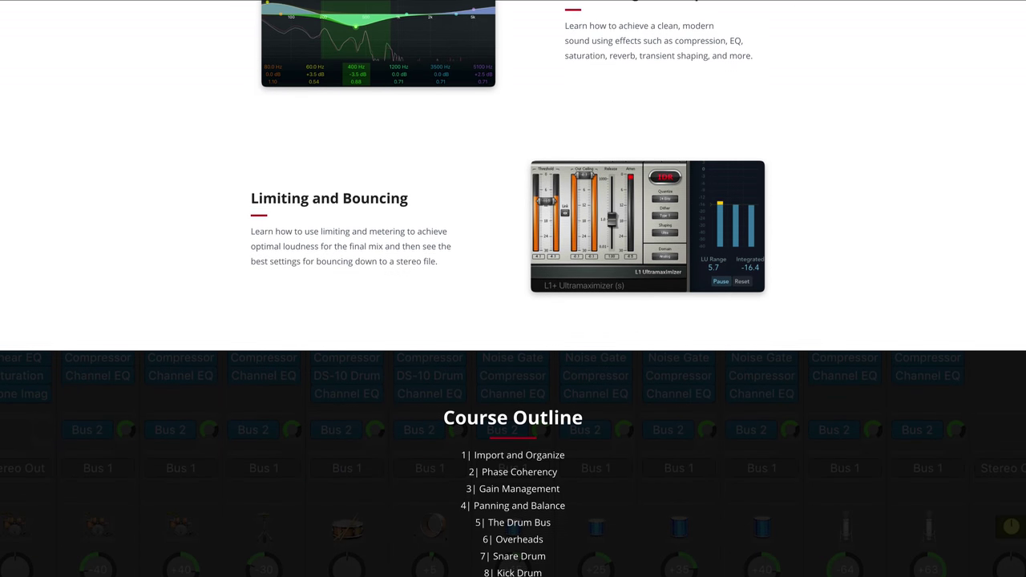
scroll(513, 288, "down", 1)
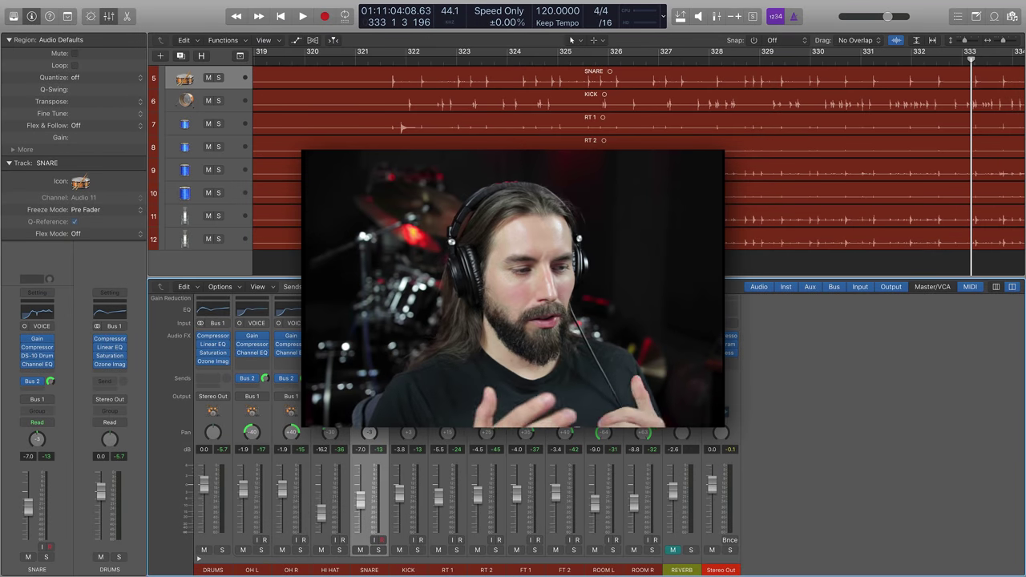